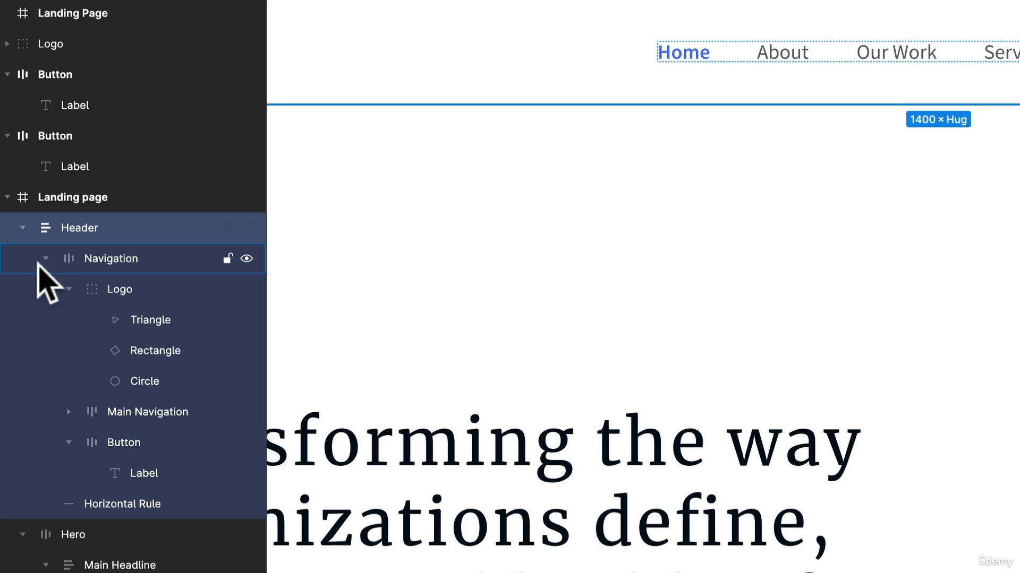
Step: Examine the Header's Navigation and Horizontal Rule layers and its logo, menu links and button in the finished design
left_click(40, 260)
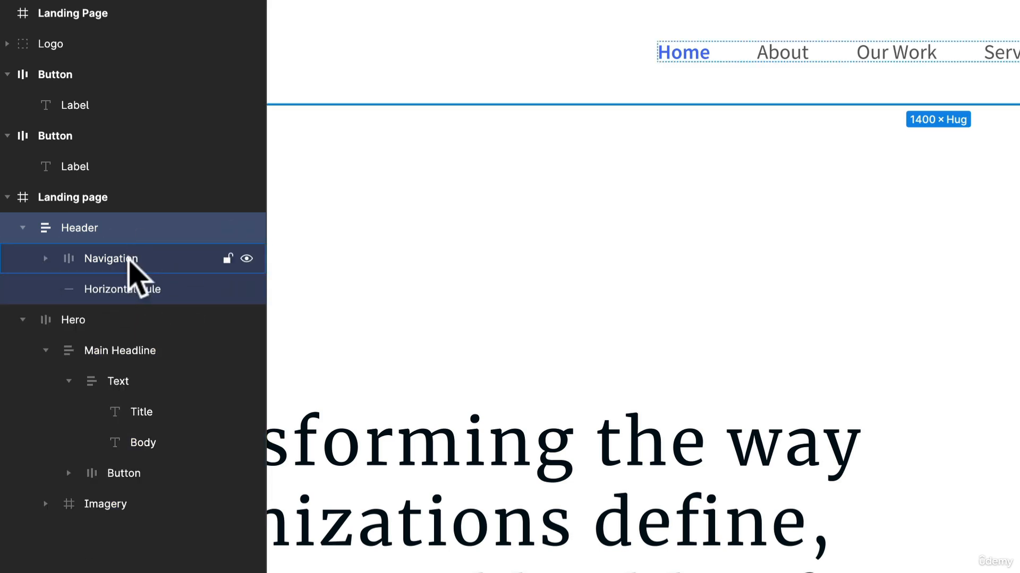
left_click(130, 260)
left_click(135, 292)
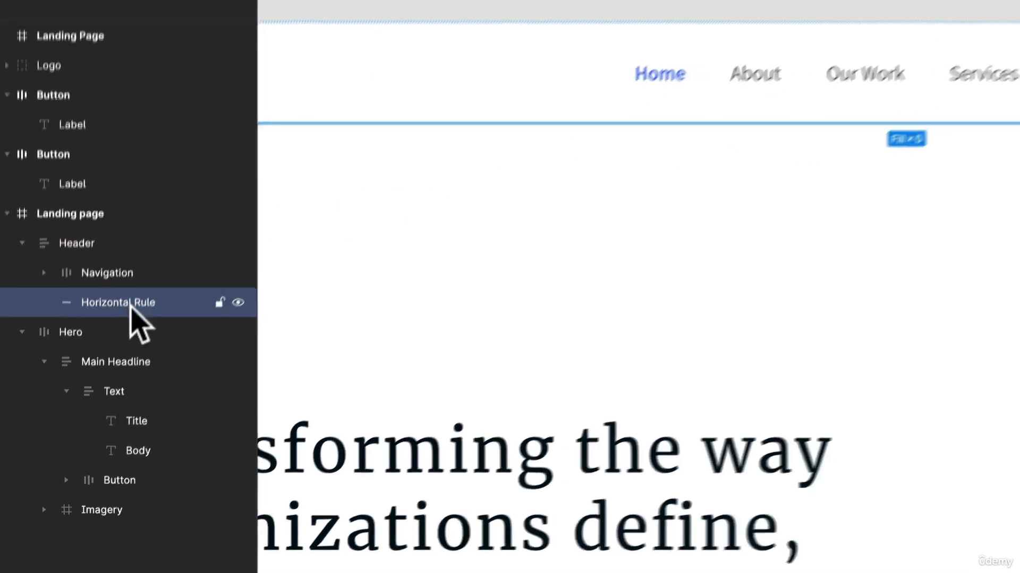
left_click(556, 81)
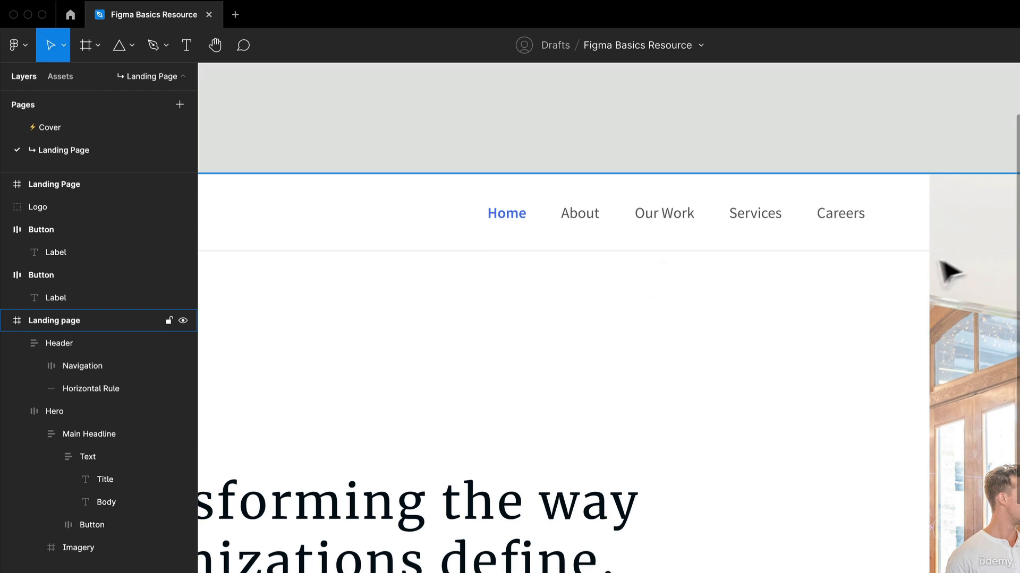
scroll(499, 321, "down", 3)
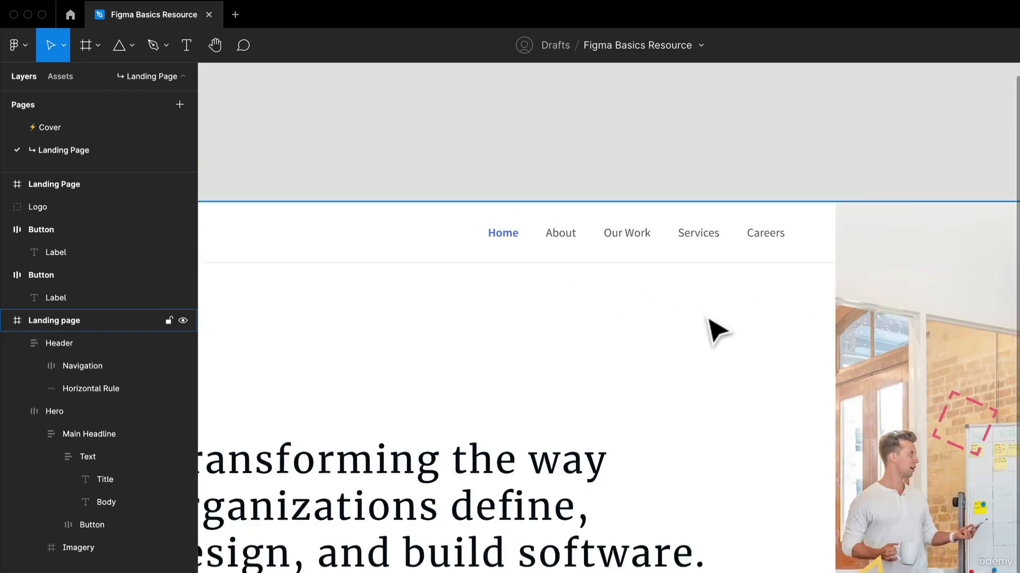
scroll(716, 330, "down", 3)
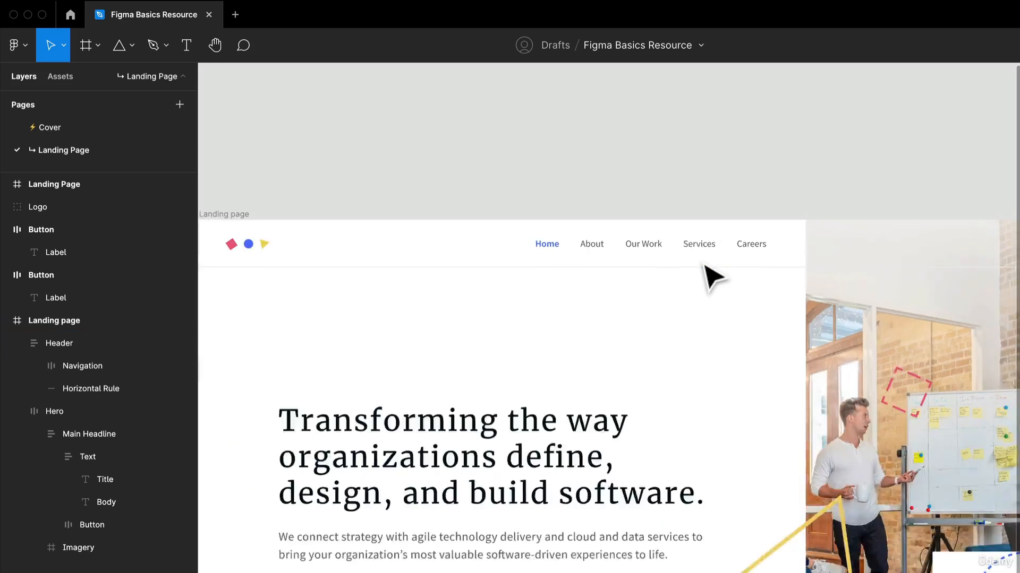
scroll(704, 266, "down", 2)
left_click_drag(747, 186, 374, 228)
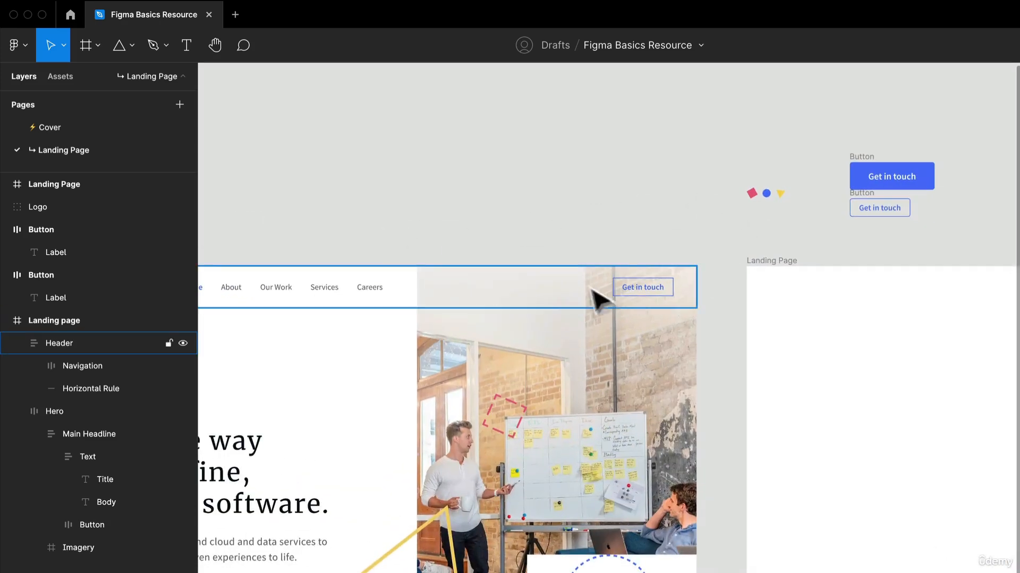
scroll(885, 226, "up", 3)
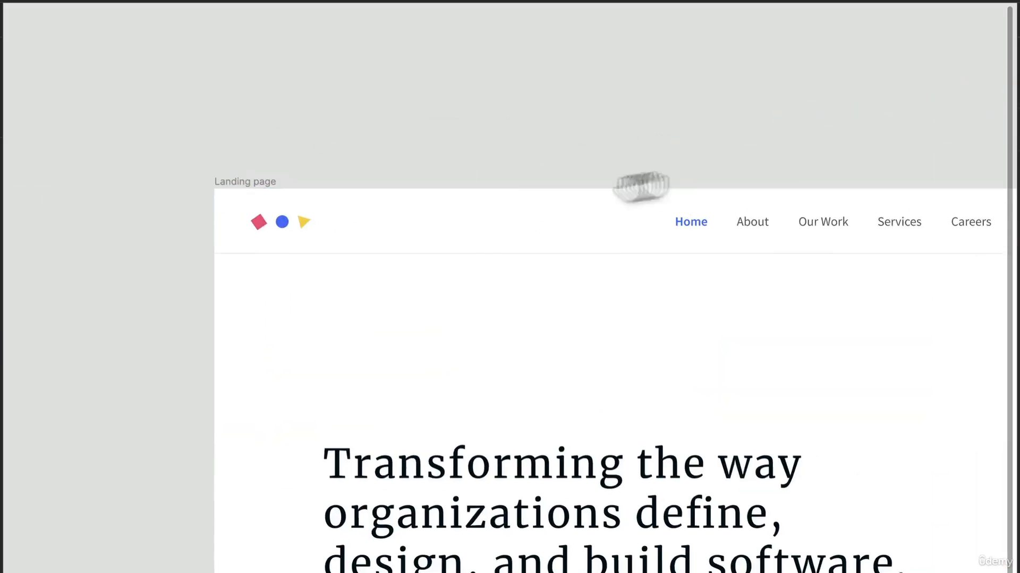
left_click_drag(641, 186, 141, 243)
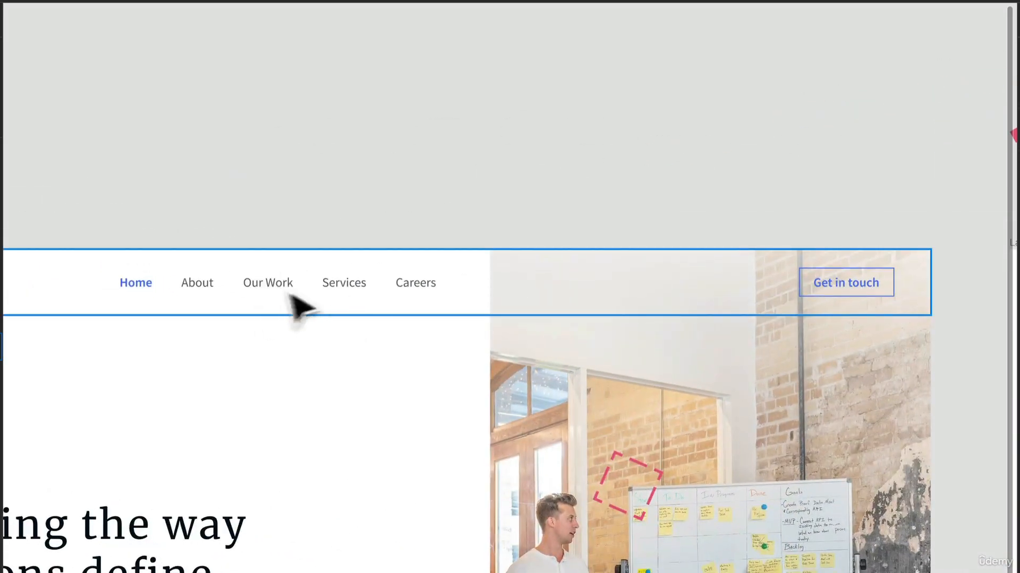
scroll(193, 200, "up", 5)
Step: Add a "Home" text label on the empty canvas above the header, roughly over the existing Home link
left_click_drag(202, 190, 371, 289)
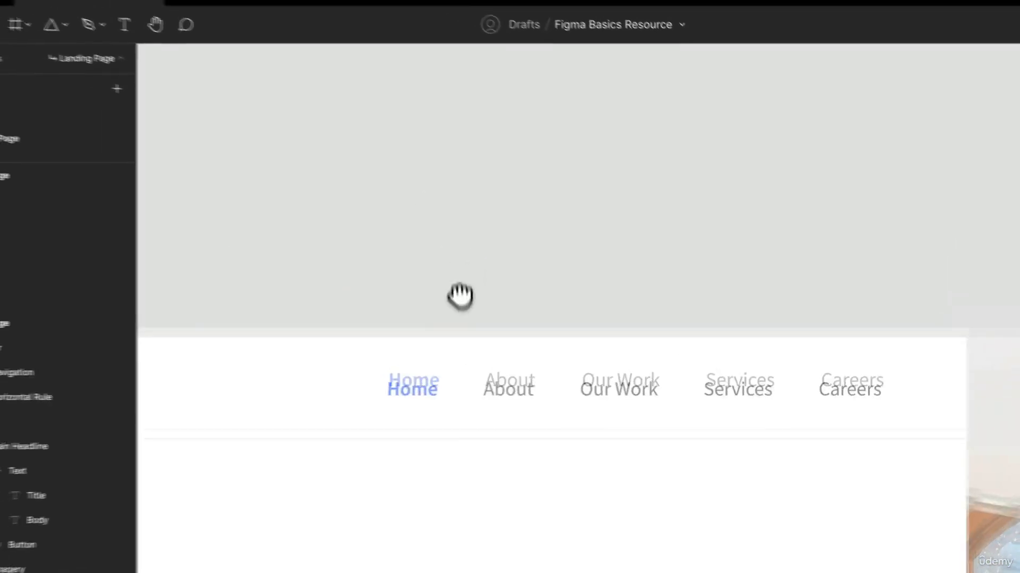
left_click_drag(460, 296, 355, 395)
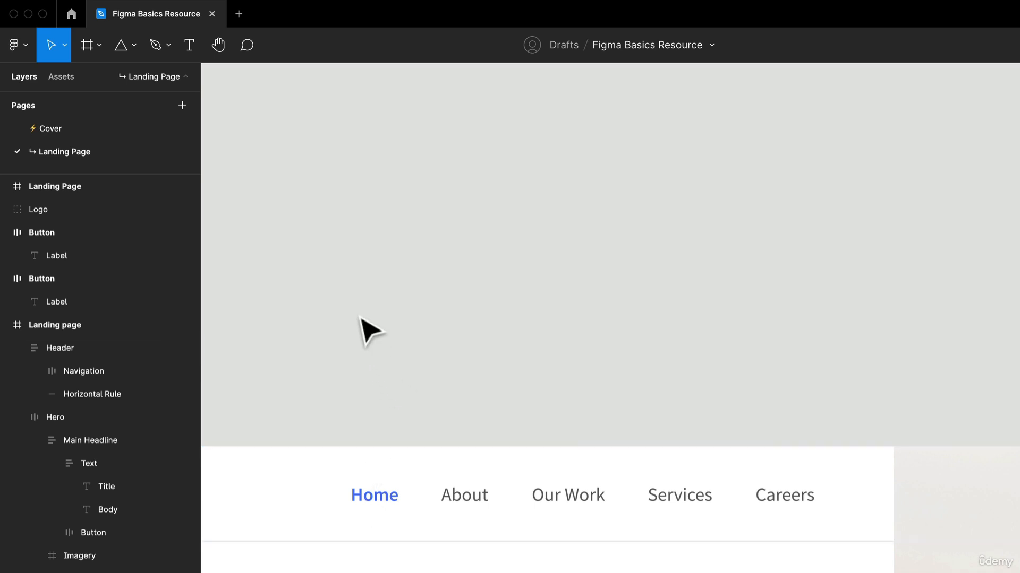
key("t")
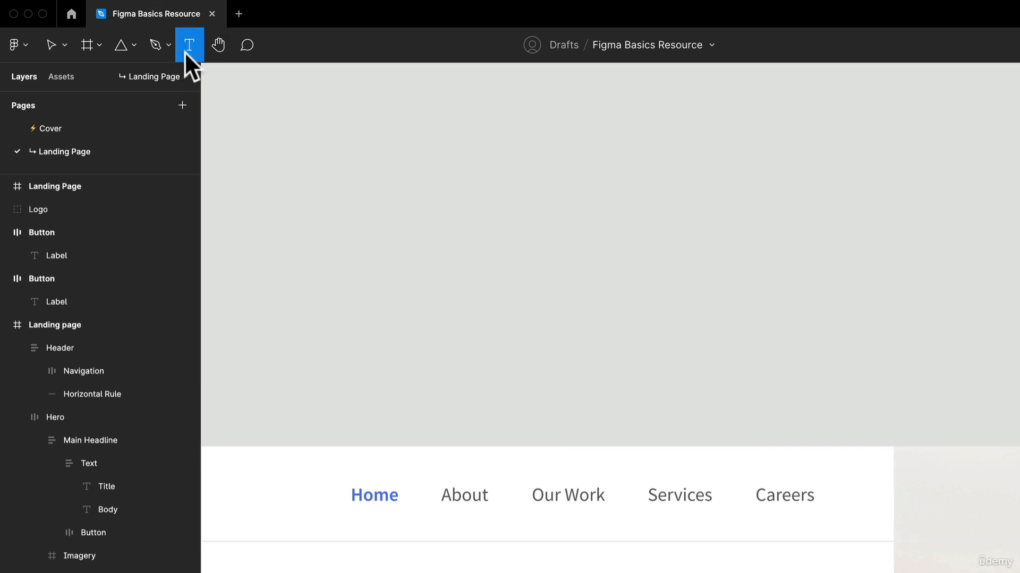
left_click(377, 293)
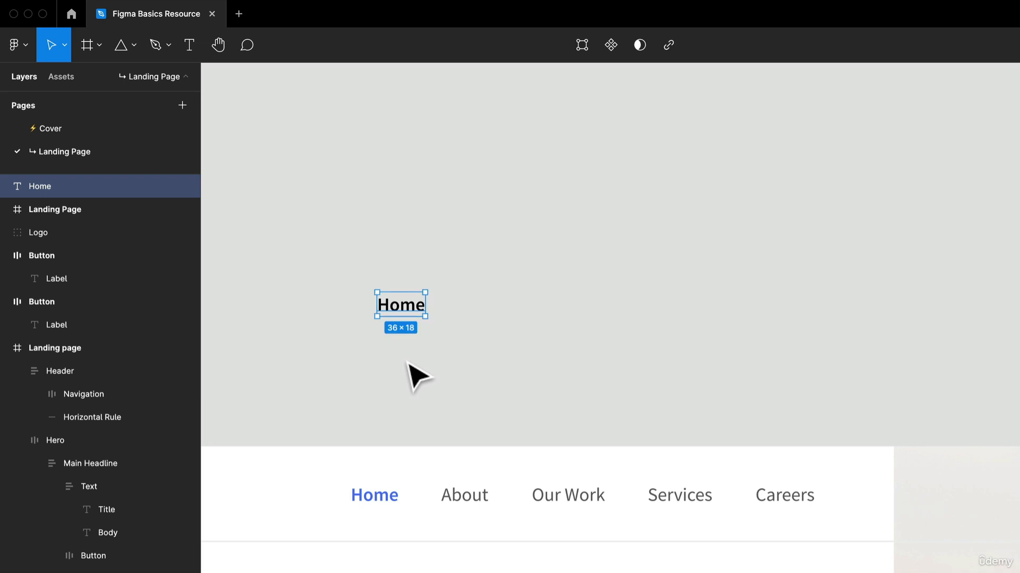
left_click_drag(412, 314, 373, 314)
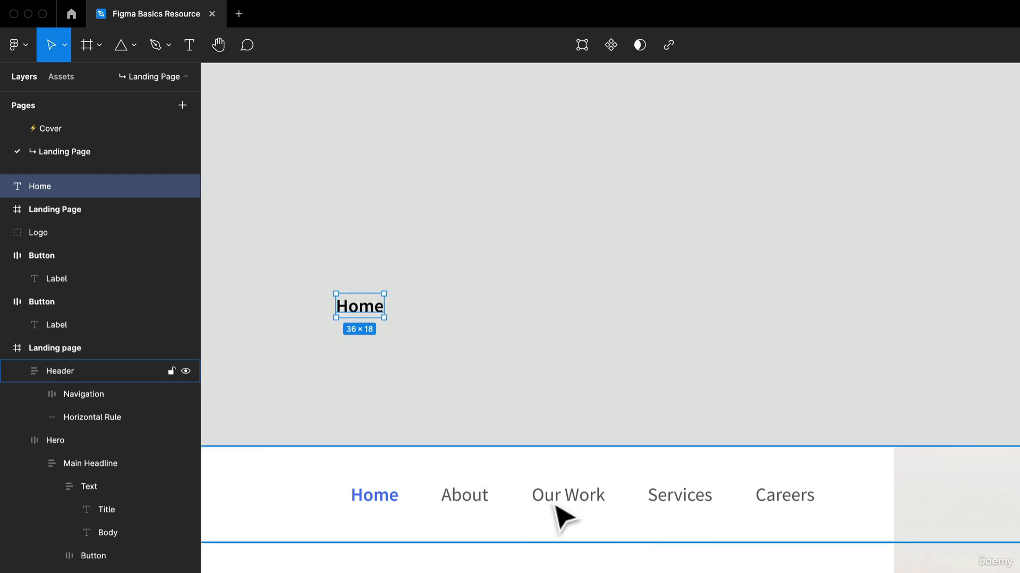
Step: Duplicate the Home label four times in an evenly spaced horizontal row
key("super+d")
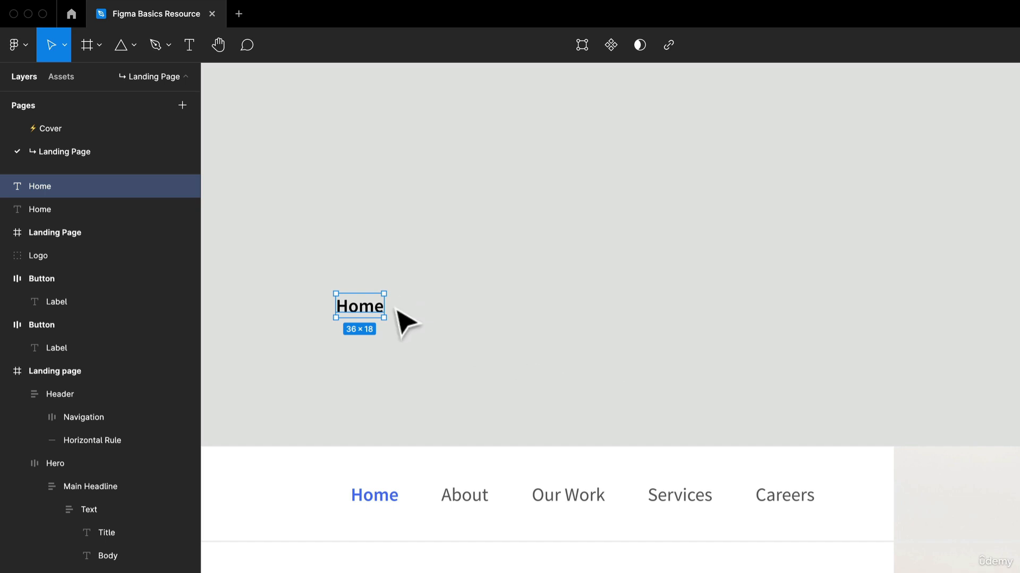
left_click_drag(372, 314, 468, 326)
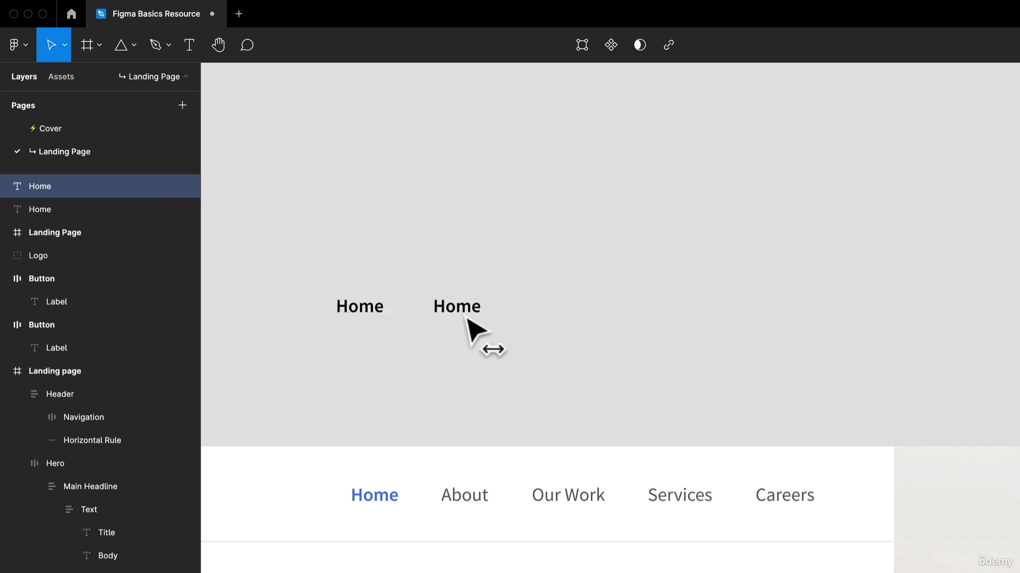
key("super+d")
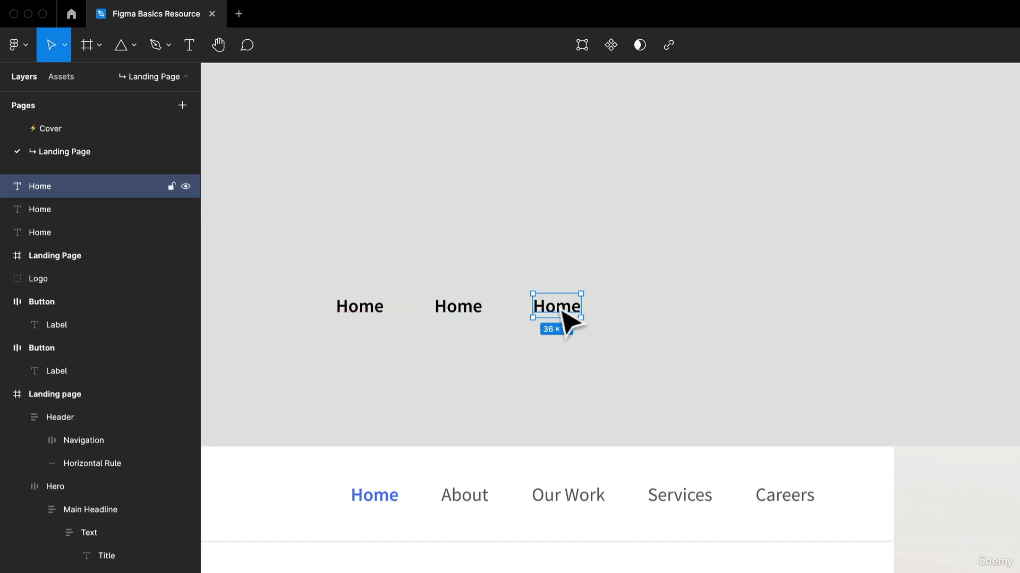
key("super+d")
key("super+d")
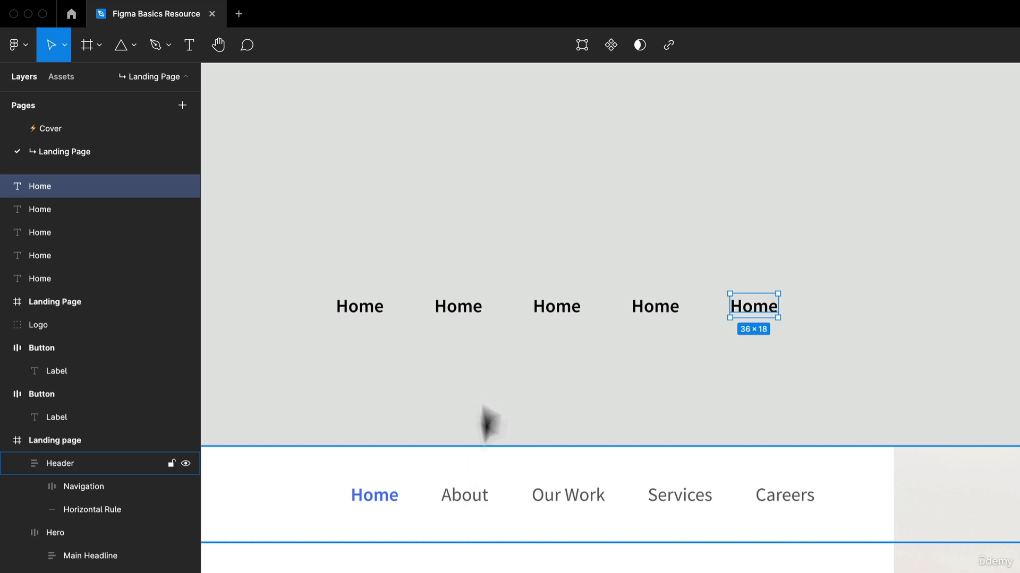
Step: Change the text of the four copied labels to About, Our Work, Services and Careers, in that order
double_click(470, 306)
type("About")
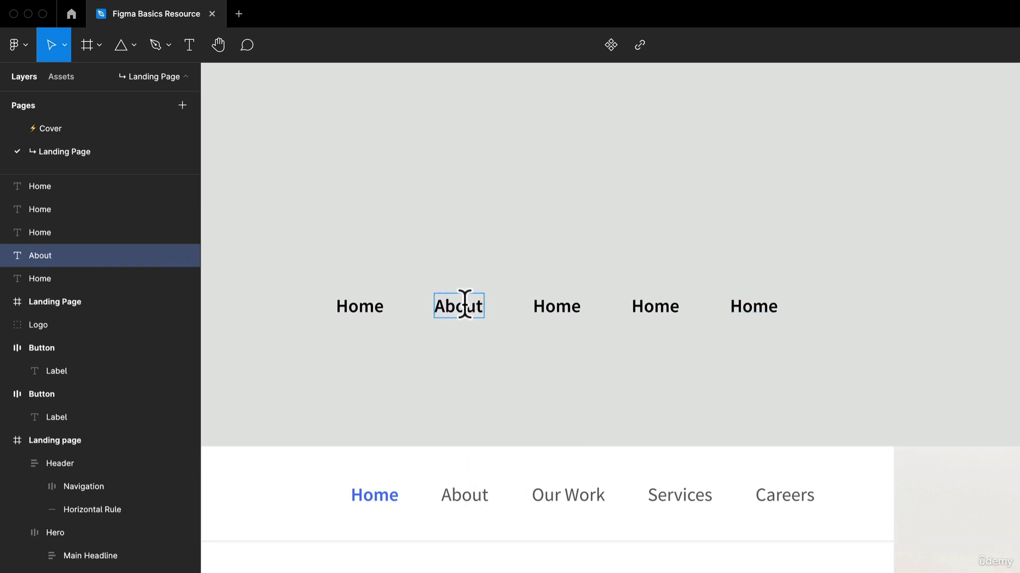
double_click(556, 307)
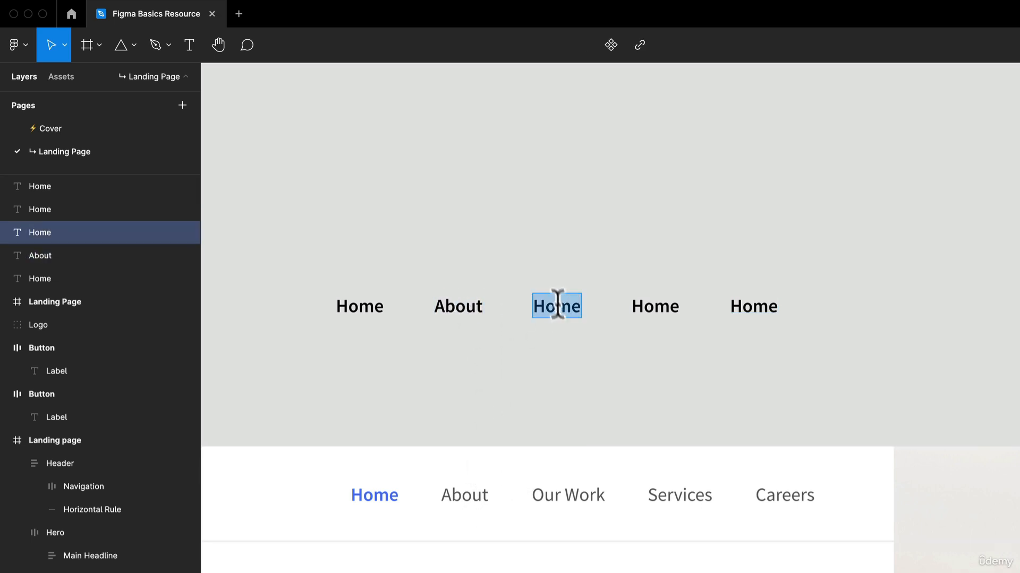
type("Our Work")
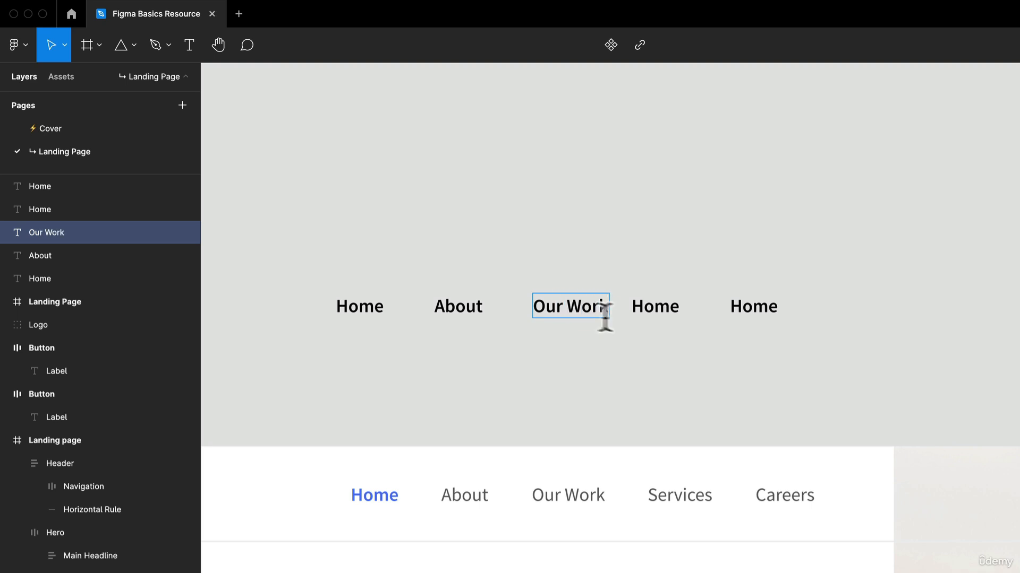
double_click(660, 308)
type("Services")
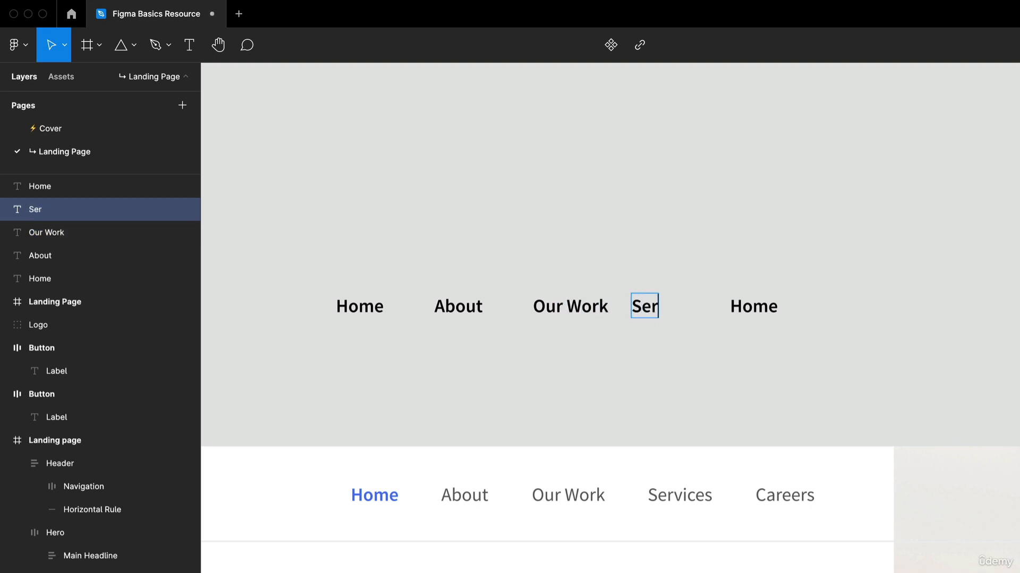
double_click(765, 308)
type("CA")
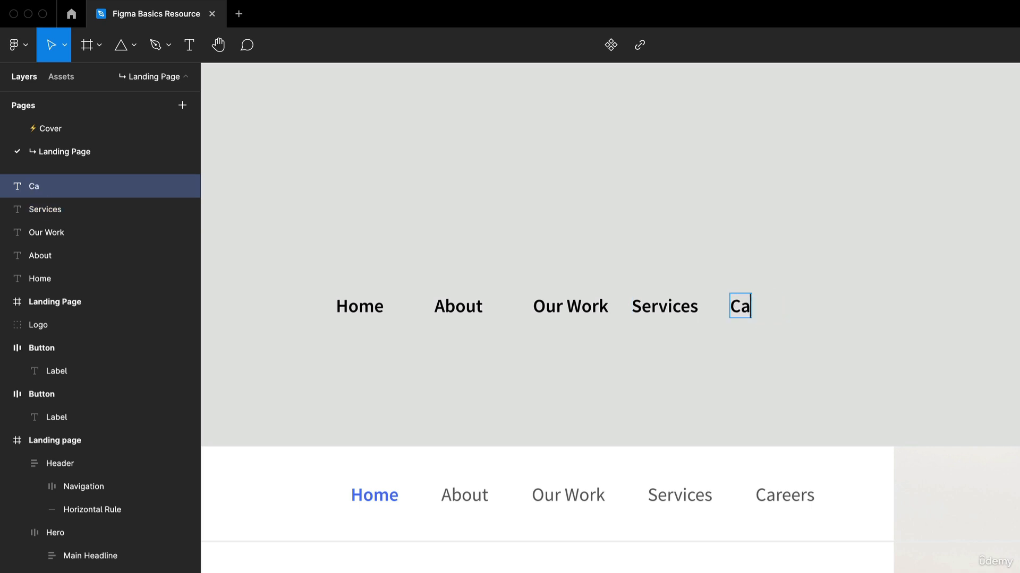
key("Escape")
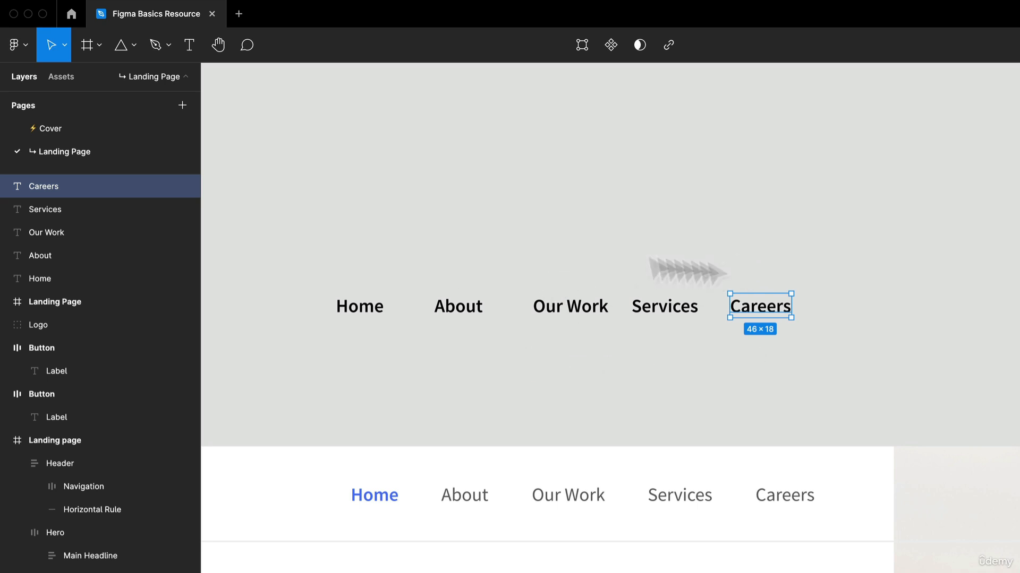
Step: Select all five new menu labels and fill them with the grey 616161 sampled from the finished header's Our Work link
left_click_drag(854, 380, 308, 284)
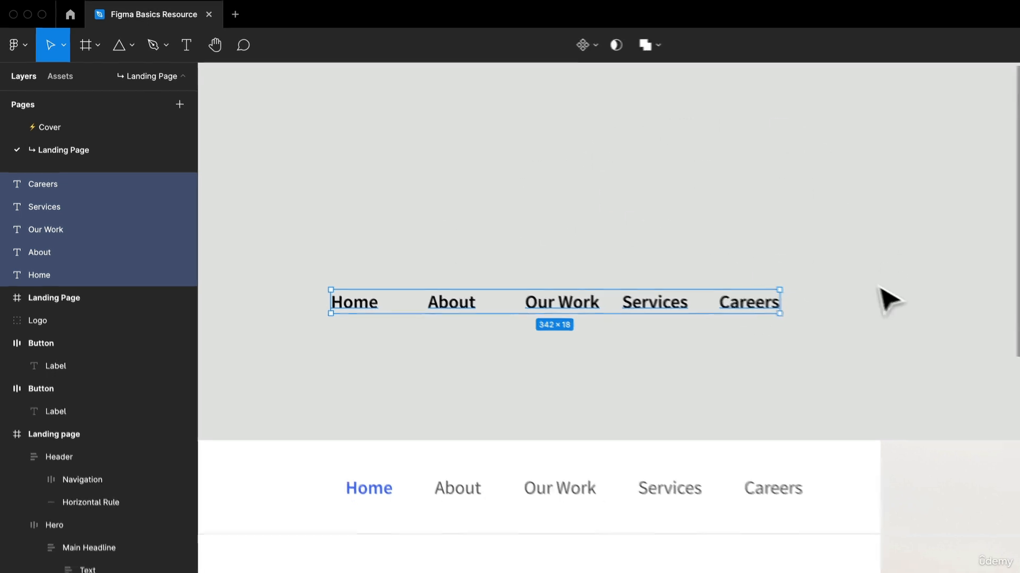
key("i")
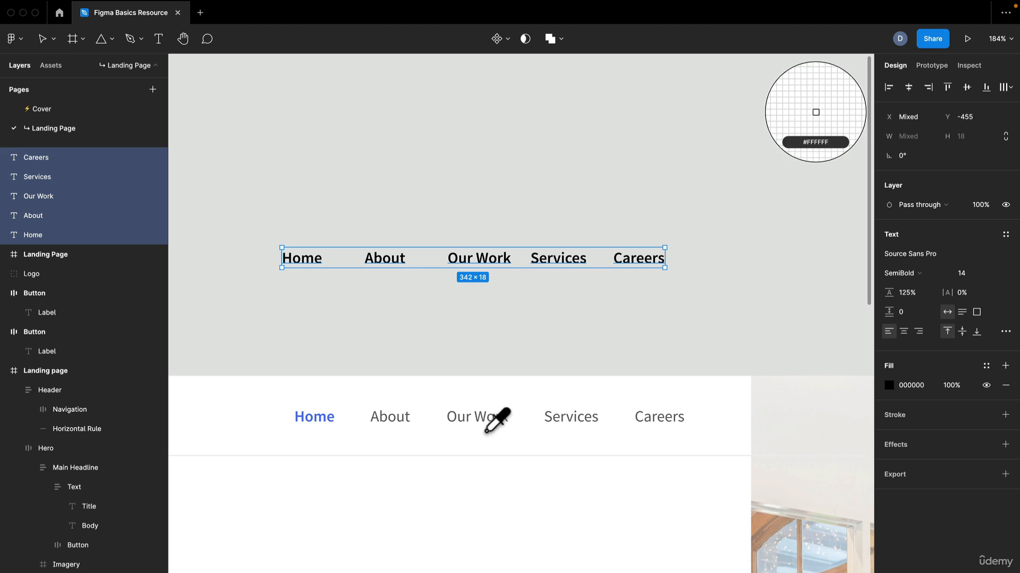
scroll(488, 419, "up", 10)
left_click(486, 371)
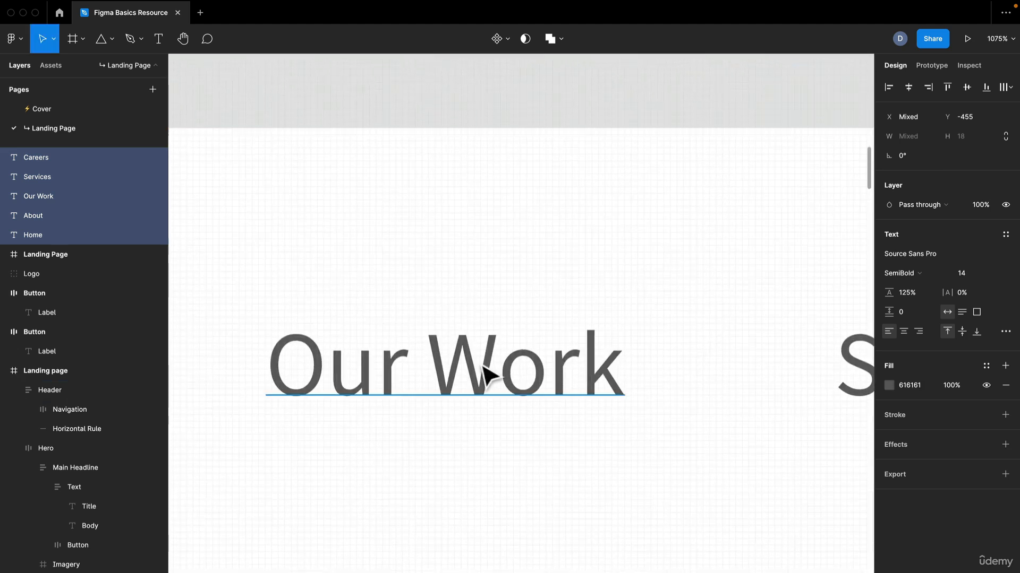
scroll(485, 375, "down", 6)
left_click_drag(526, 219, 581, 324)
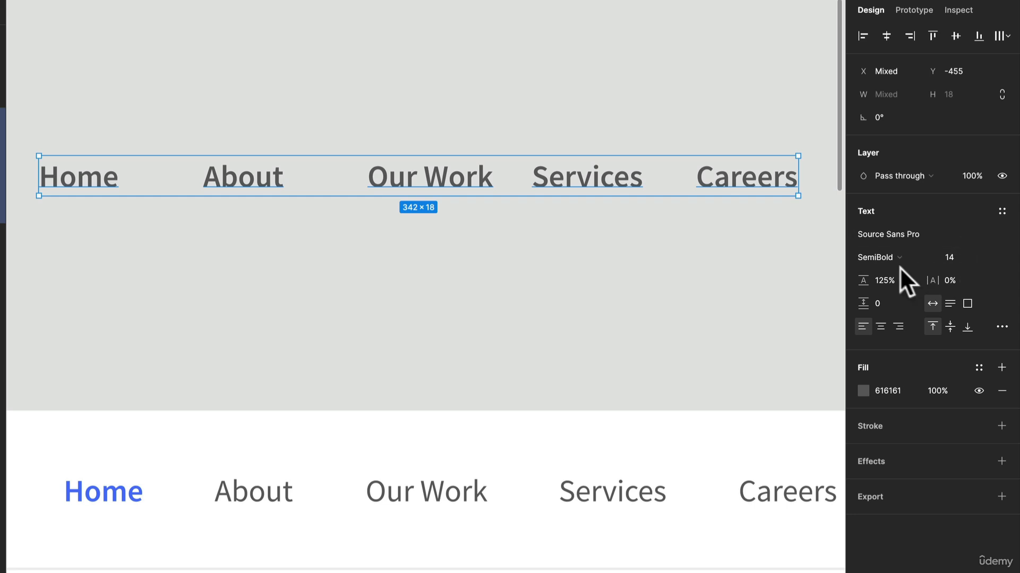
Step: Set the font weight of the five new menu labels to Regular and deselect them
scroll(374, 302, "down", 1)
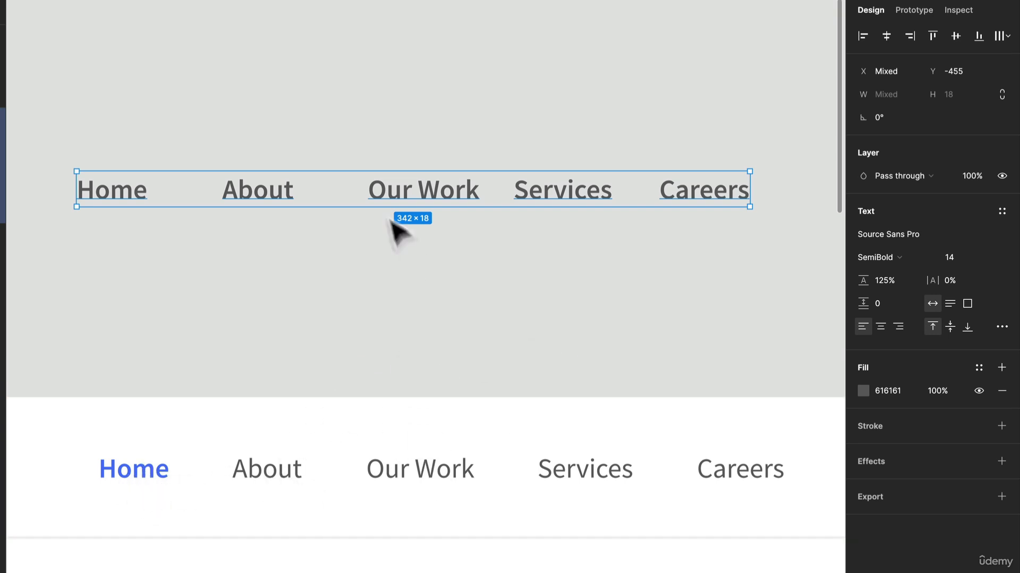
left_click(883, 258)
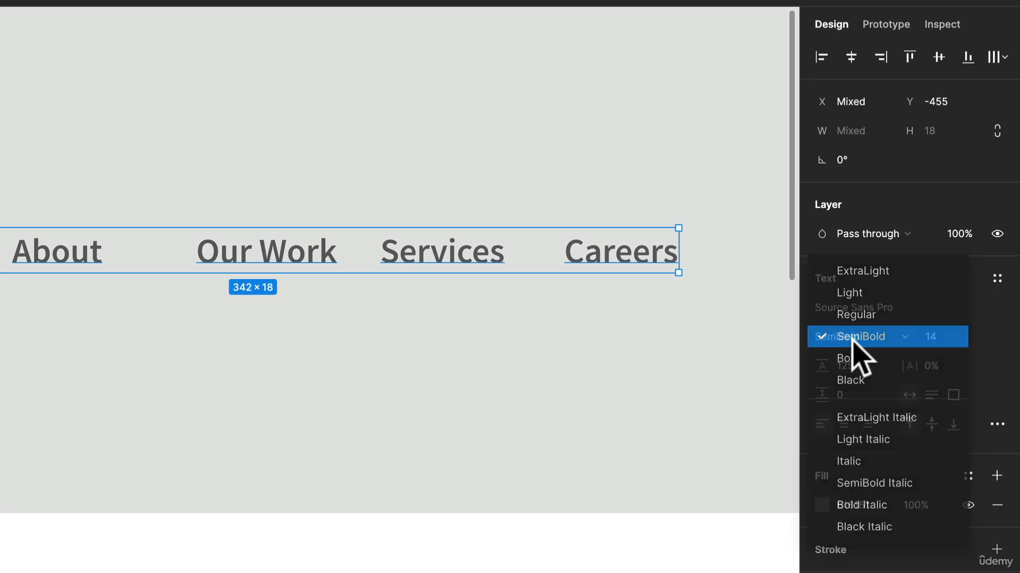
left_click(863, 316)
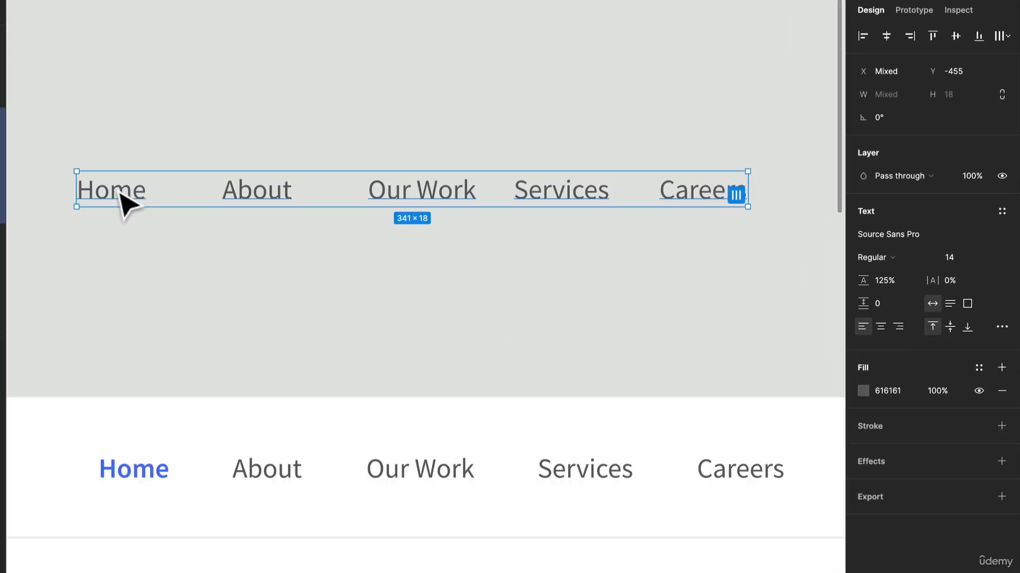
left_click(132, 262)
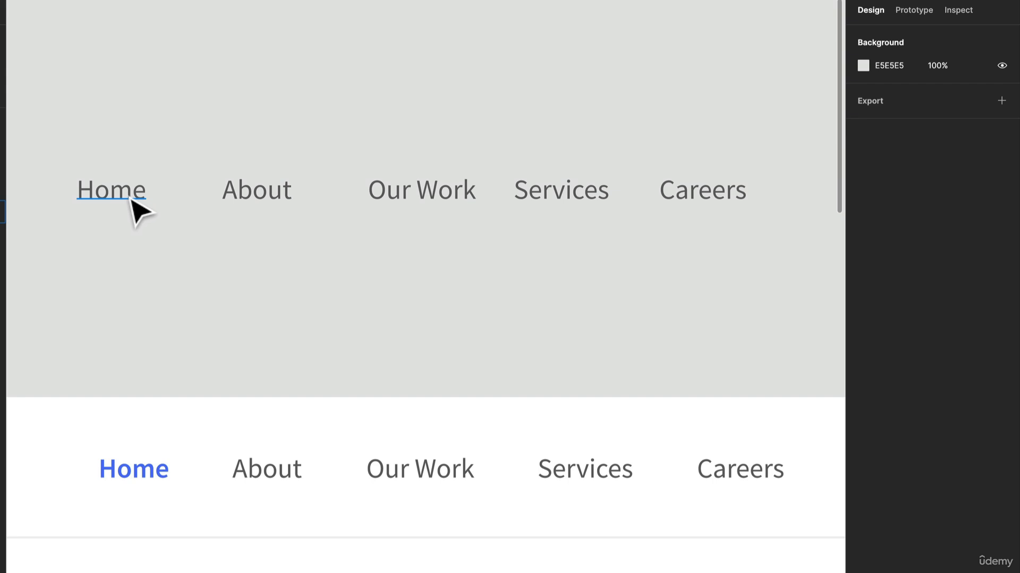
Step: Highlight the new Home label as the active link with SemiBold weight and the blue document color 4D73F8
left_click(132, 201)
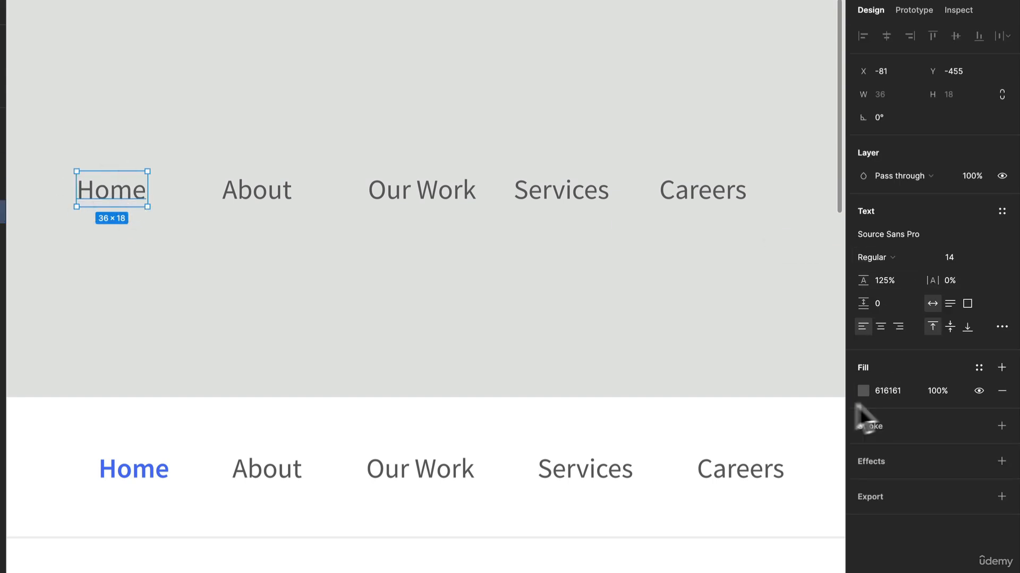
left_click(882, 257)
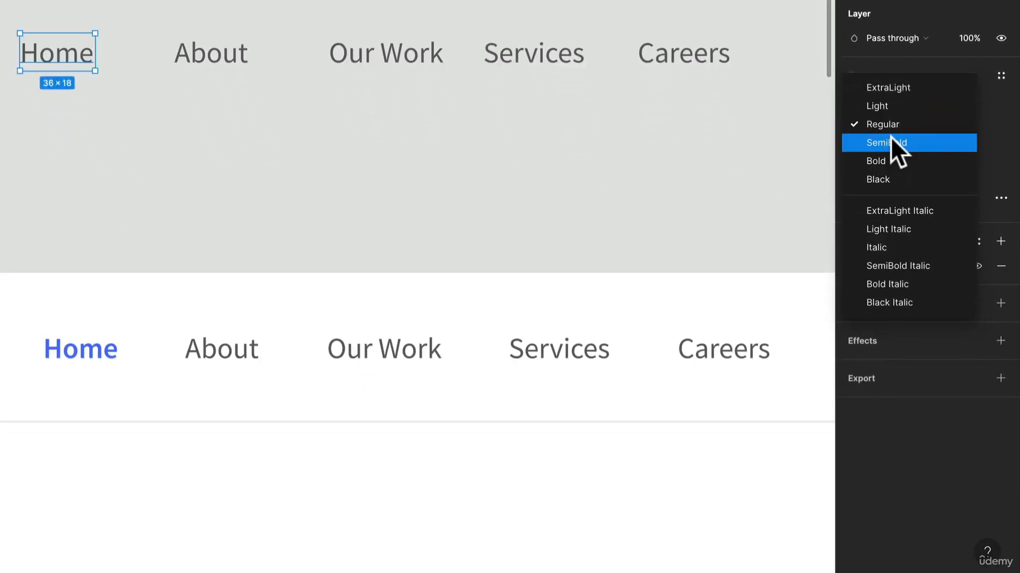
left_click(897, 269)
left_click(854, 266)
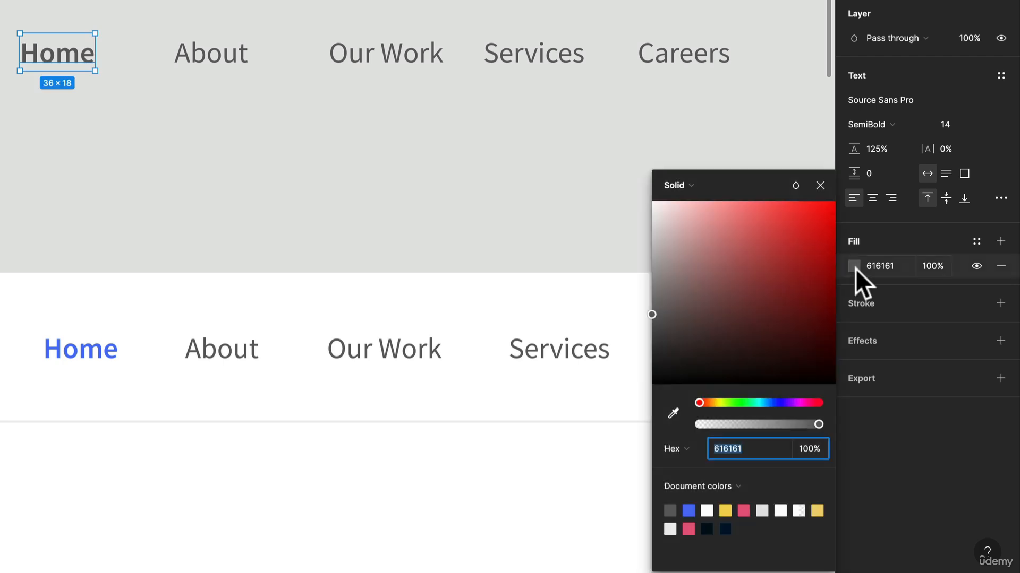
left_click(689, 510)
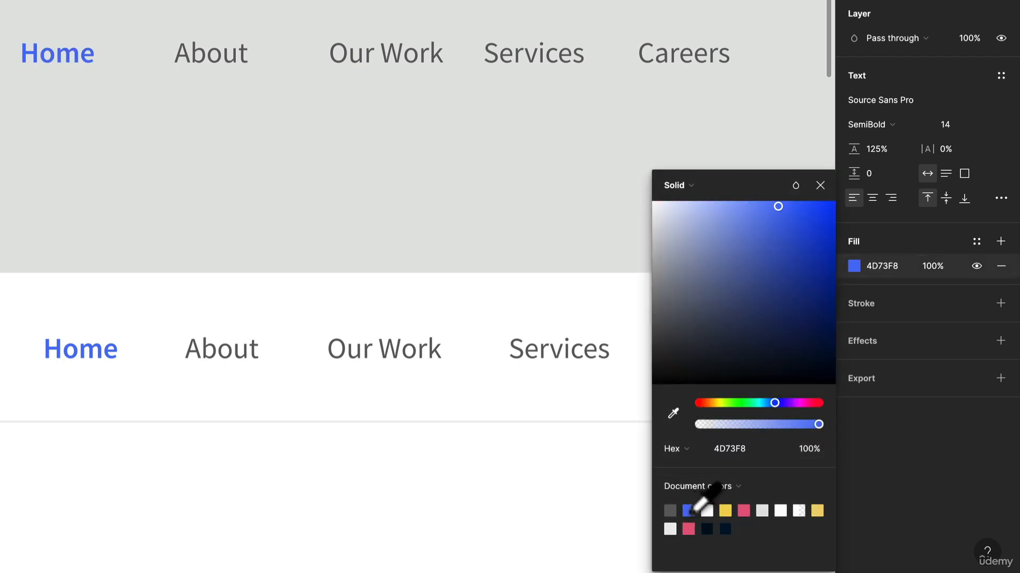
Step: Select all five new menu labels and open the bulk layer renaming for them
left_click(255, 221)
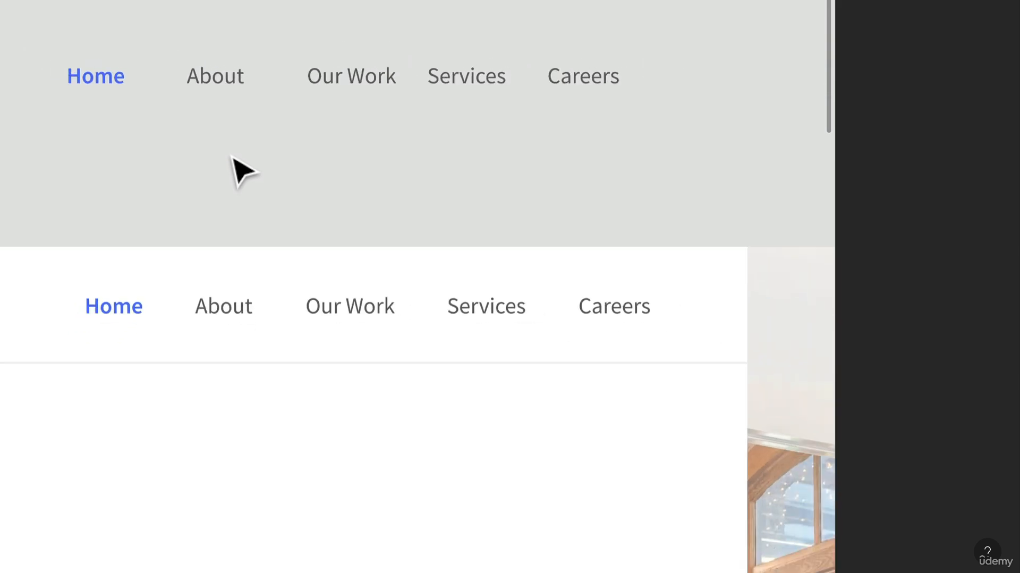
left_click(417, 61)
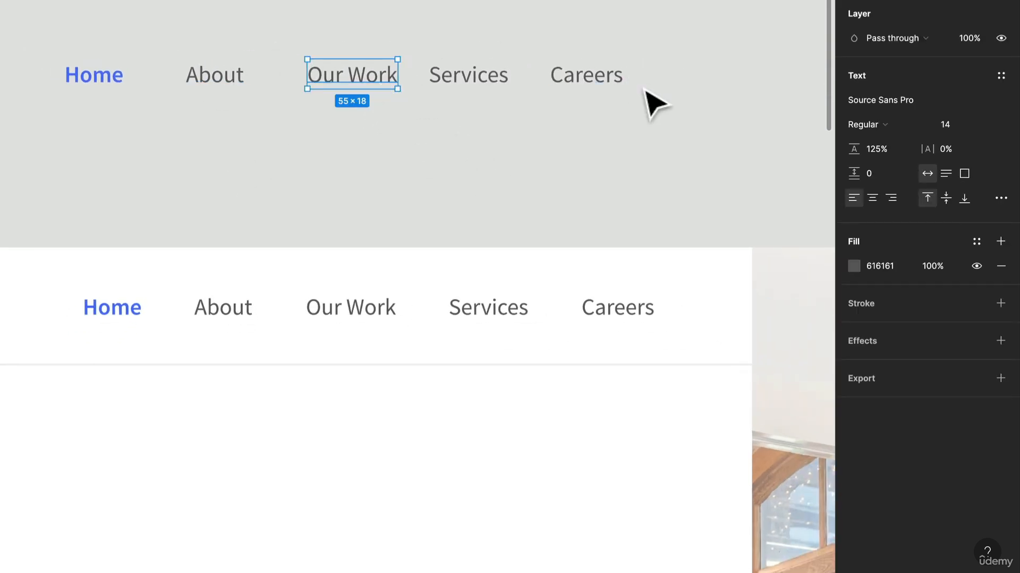
left_click_drag(638, 101, 38, 56)
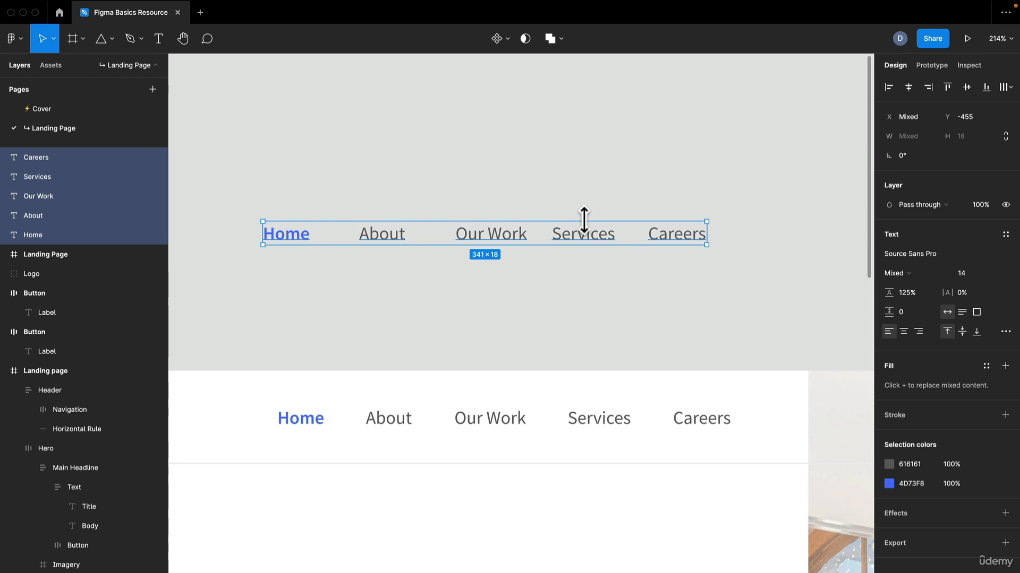
key("super+r")
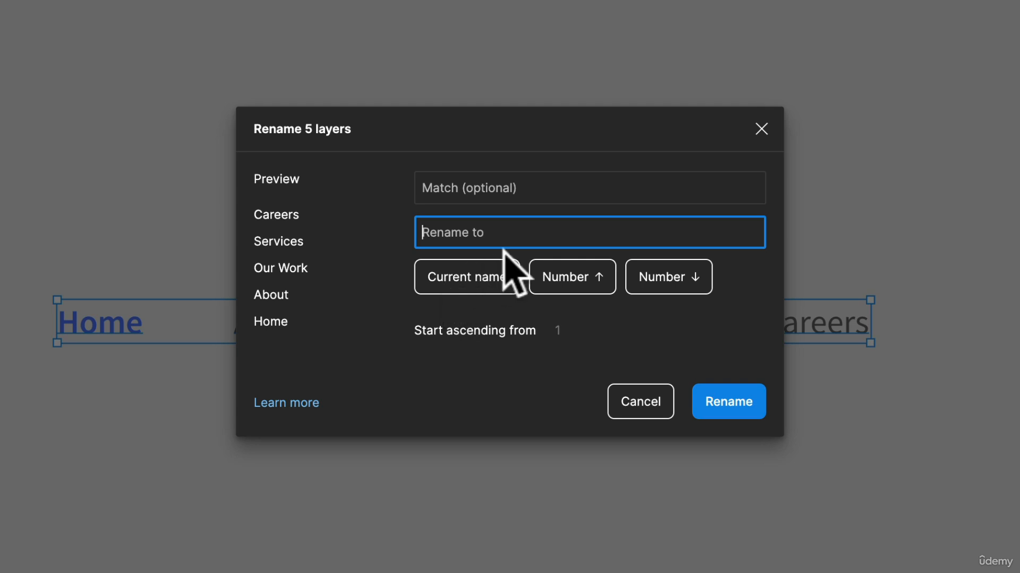
left_click(440, 282)
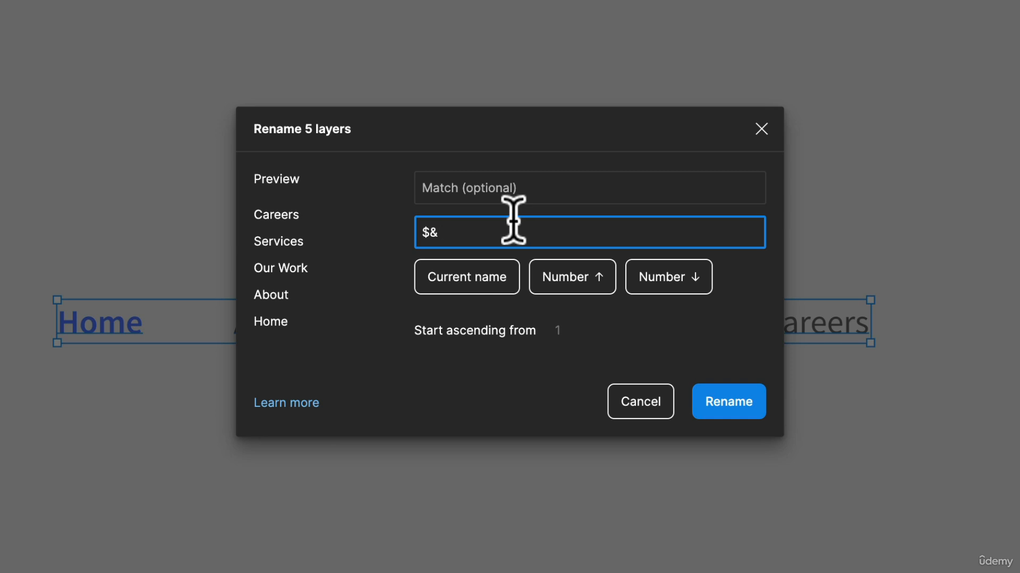
left_click_drag(473, 230, 417, 229)
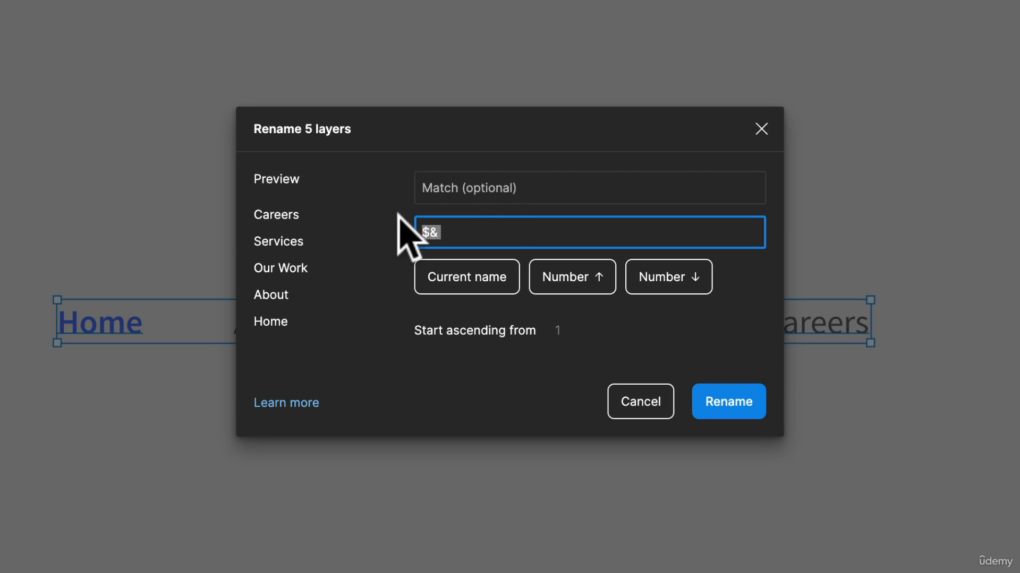
key("BackSpace")
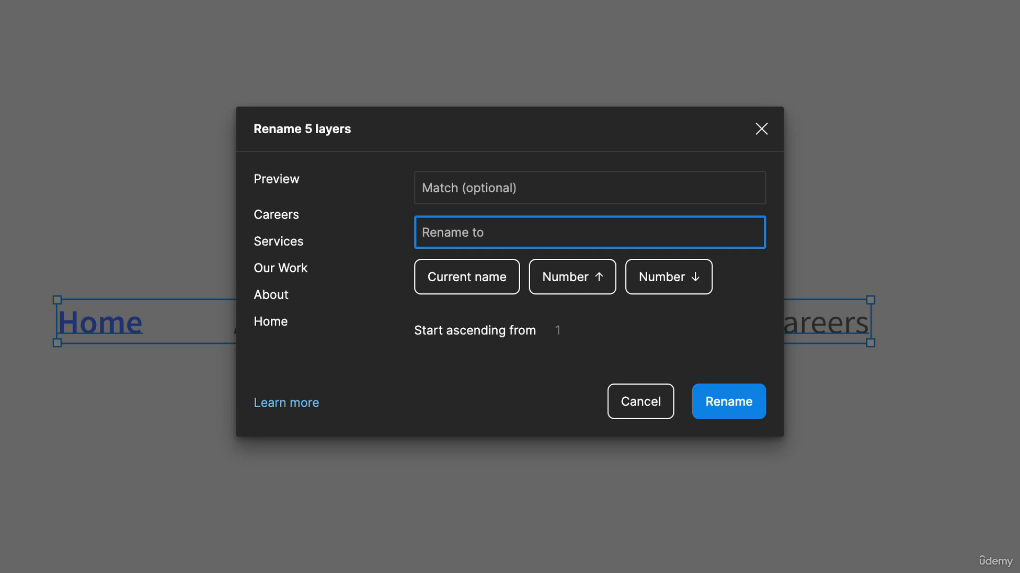
Step: Rename the five selected label layers to Nav Item
type("Nav Item")
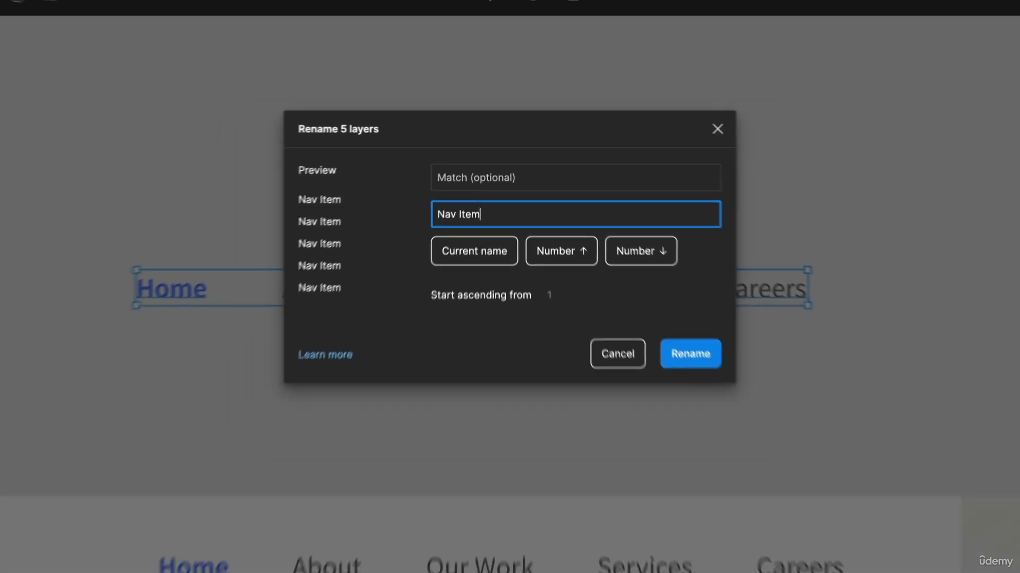
key("Return")
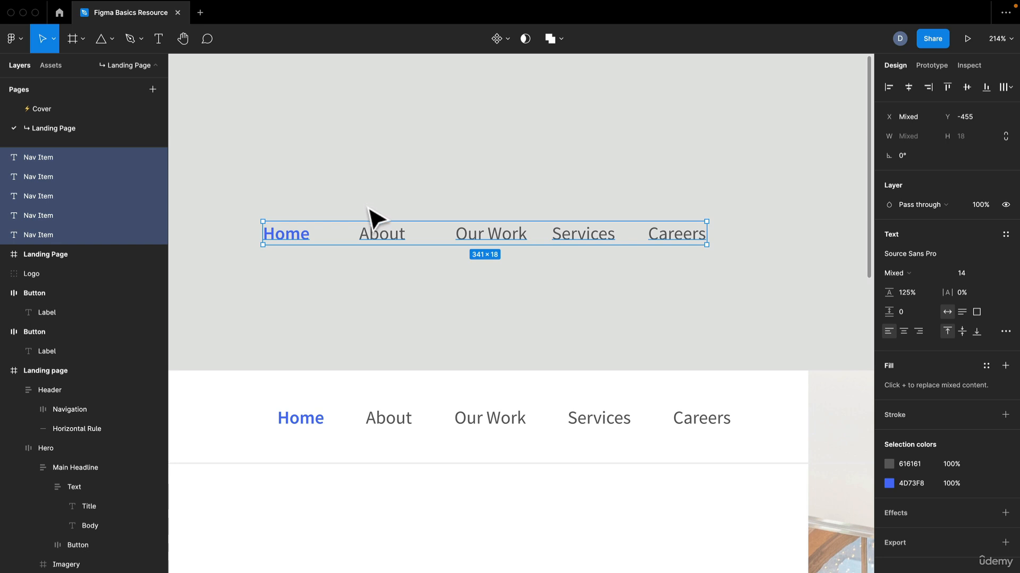
left_click(518, 205)
left_click(648, 230)
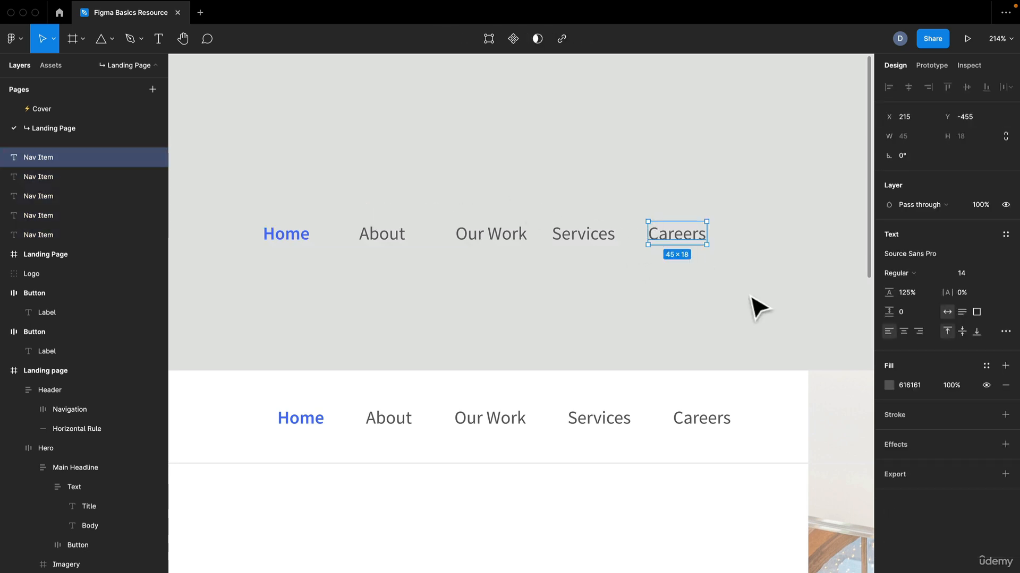
left_click(743, 296)
left_click(659, 241)
left_click(600, 243)
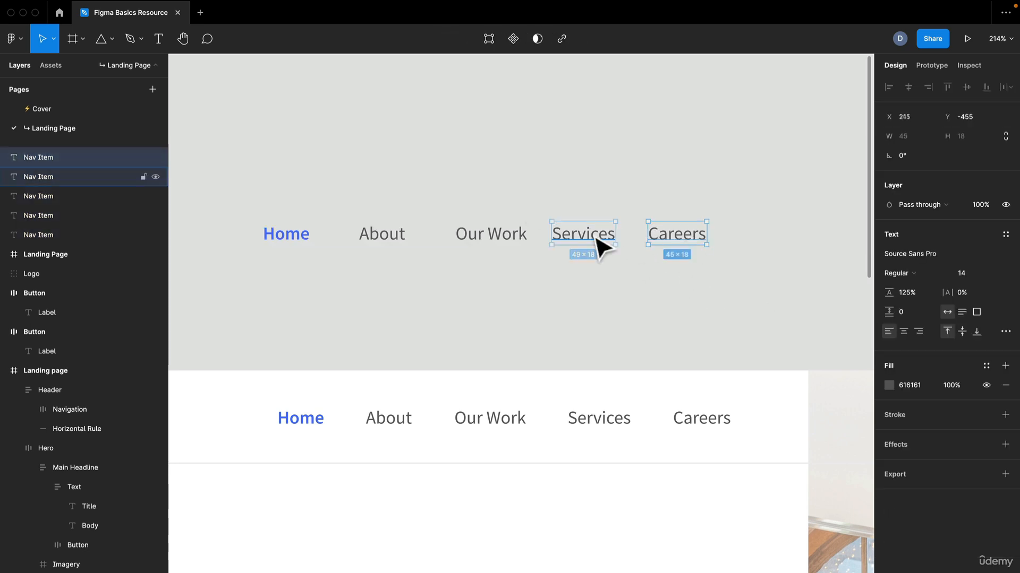
left_click(499, 242)
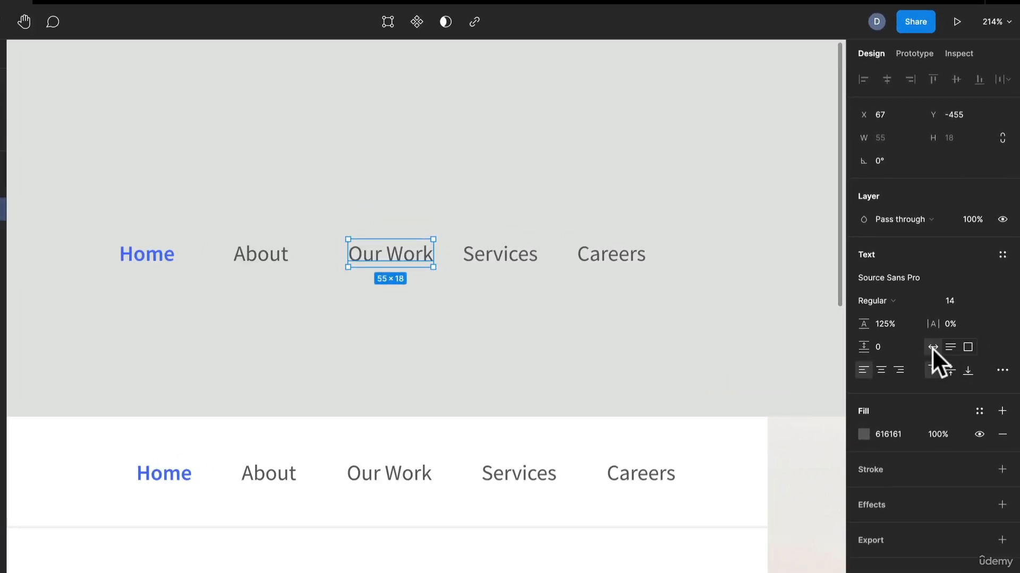
Step: Wrap the five new menu labels in one frame and name it Navigation Items
left_click_drag(616, 294, 182, 262)
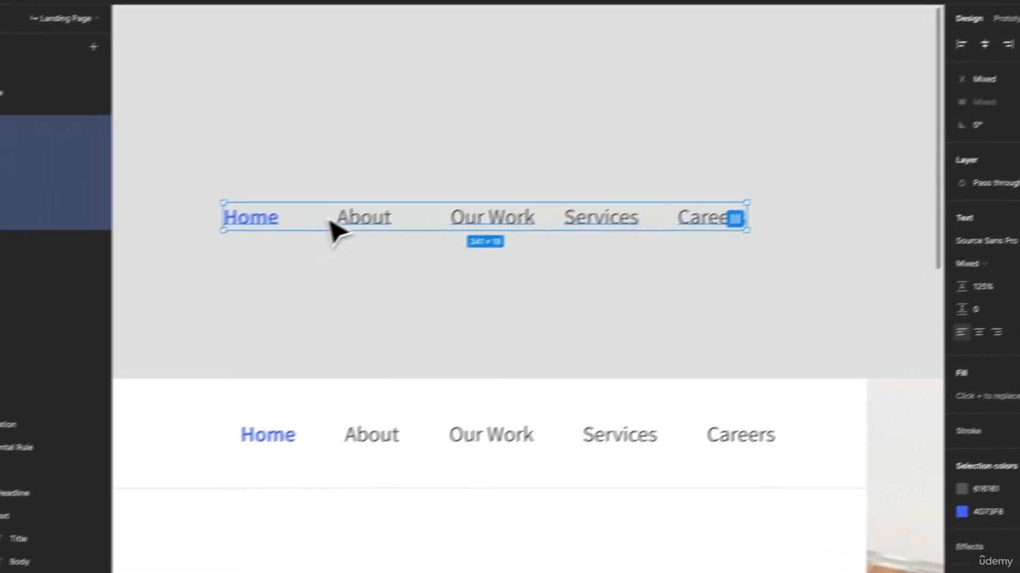
right_click(350, 229)
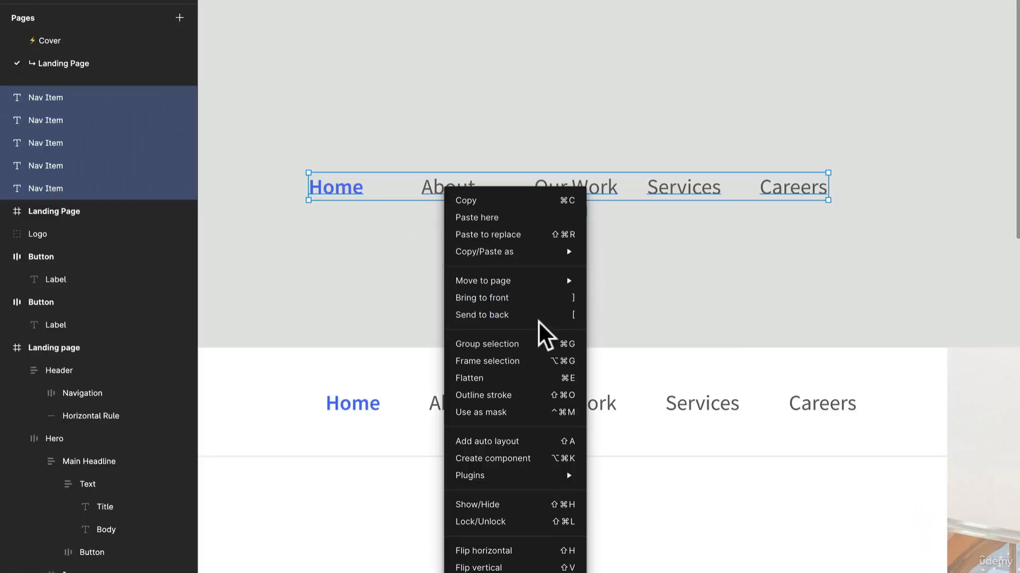
left_click(541, 366)
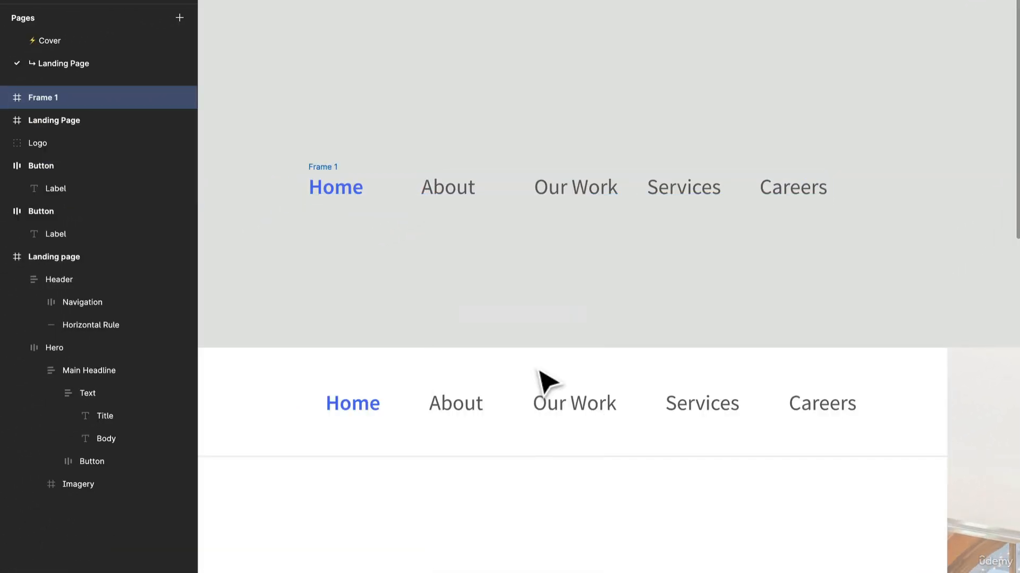
key("super+r")
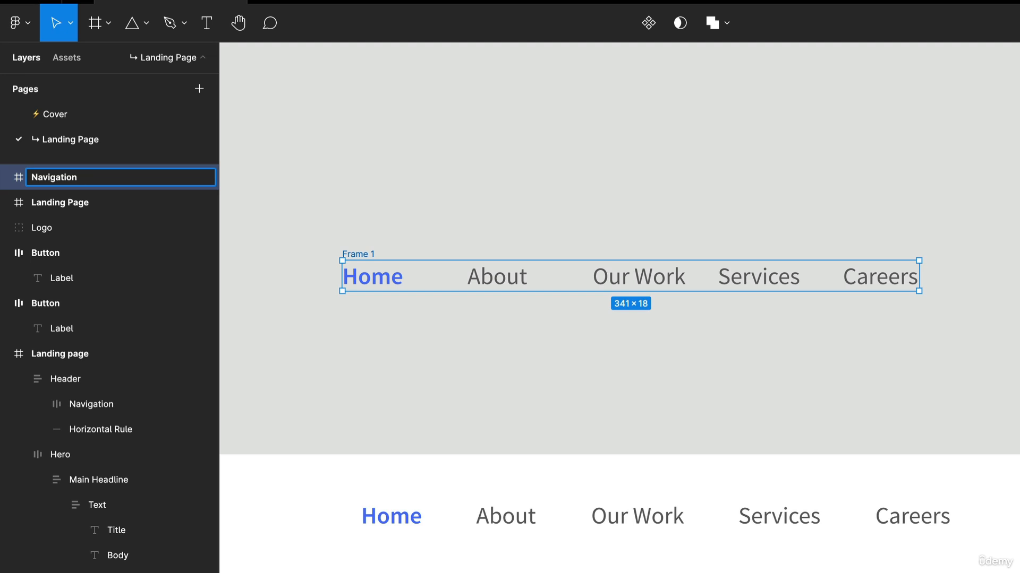
type("Navigation Items")
key("Return")
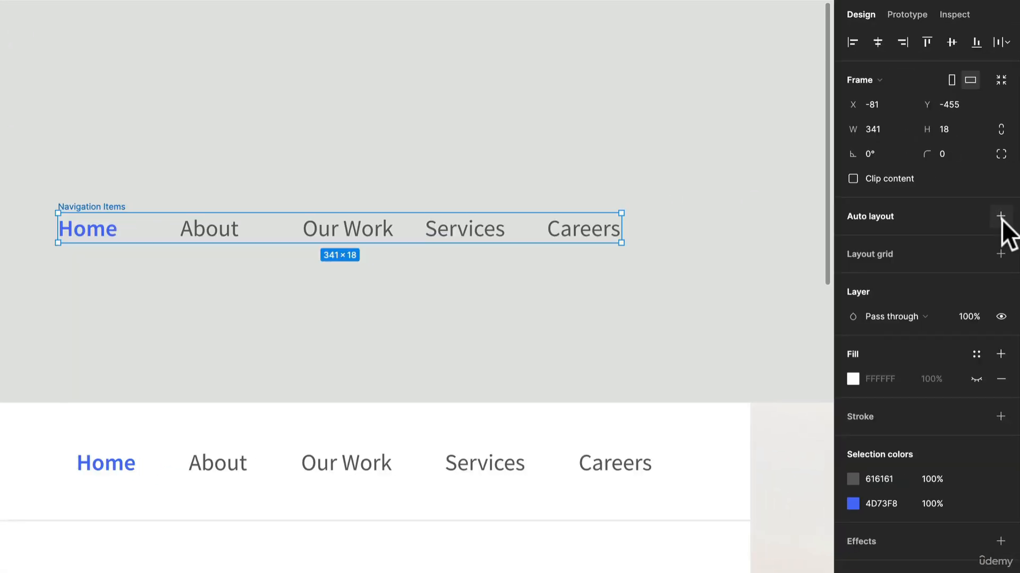
Step: Add auto layout to the Navigation Items frame and set the spacing between items to 24
left_click(1001, 216)
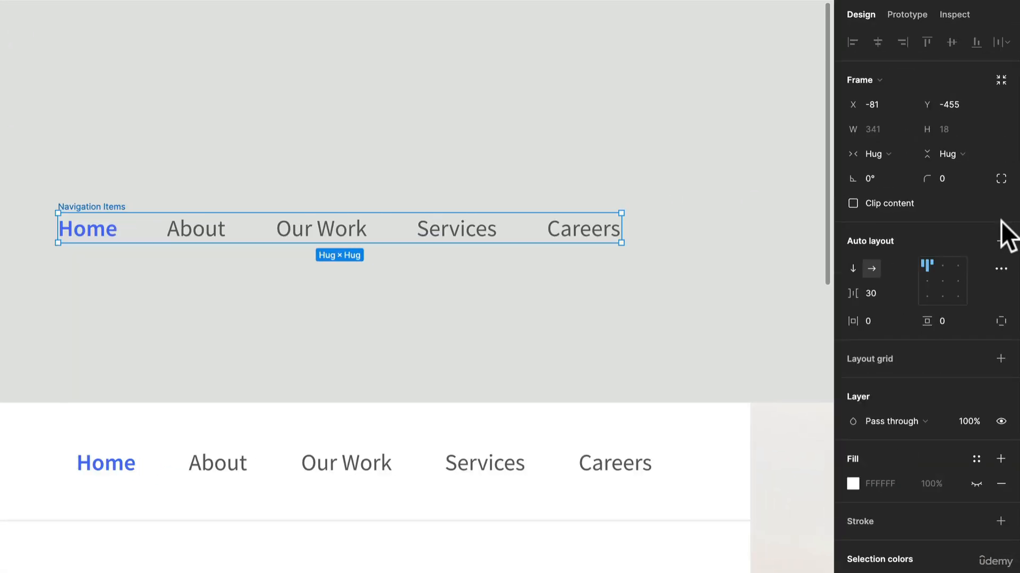
left_click(887, 293)
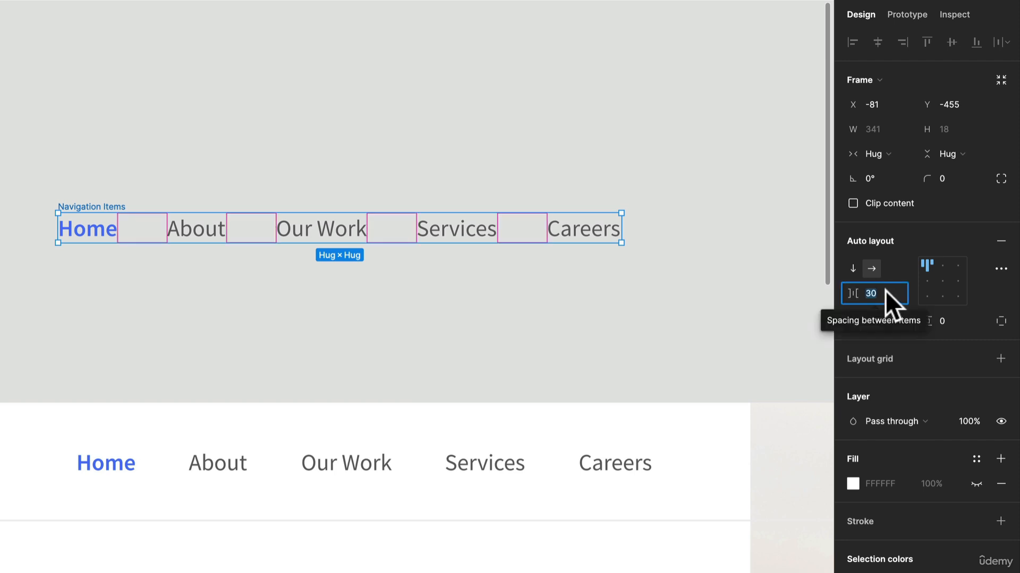
type("24")
key("Return")
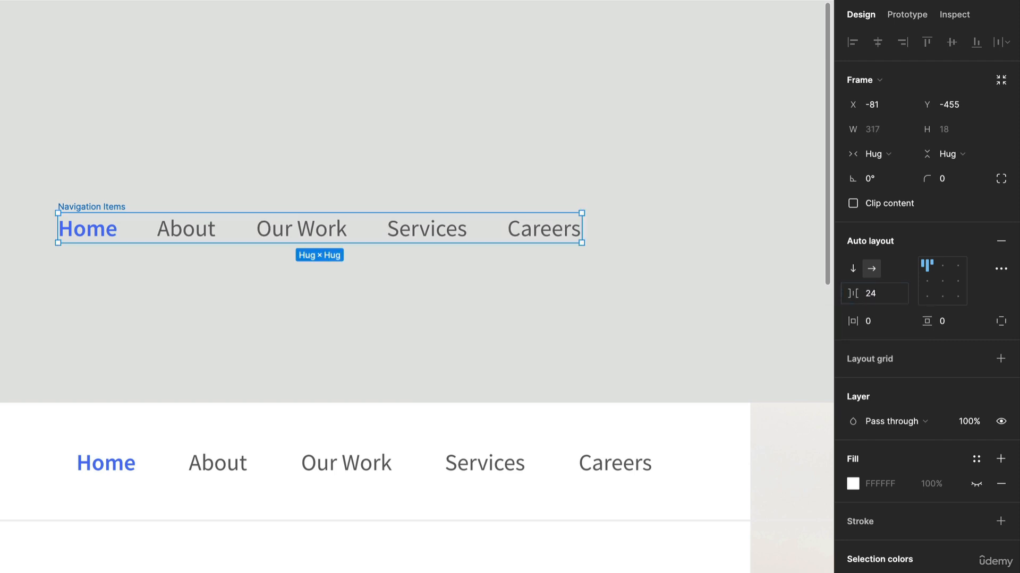
Step: Set the Navigation Items spacing to 32 and align the items left and vertically centred in horizontal direction
left_click(885, 294)
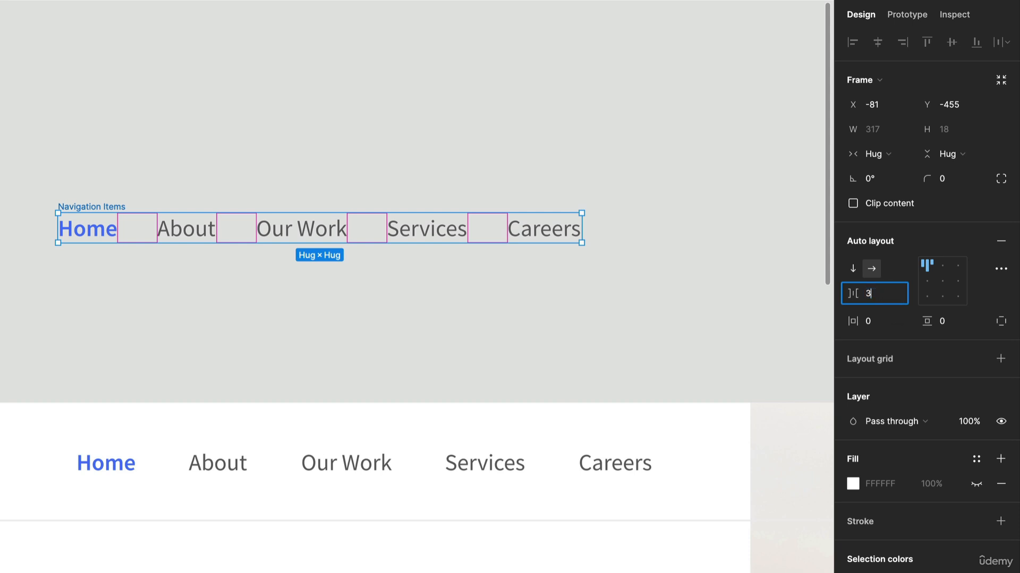
key("Return")
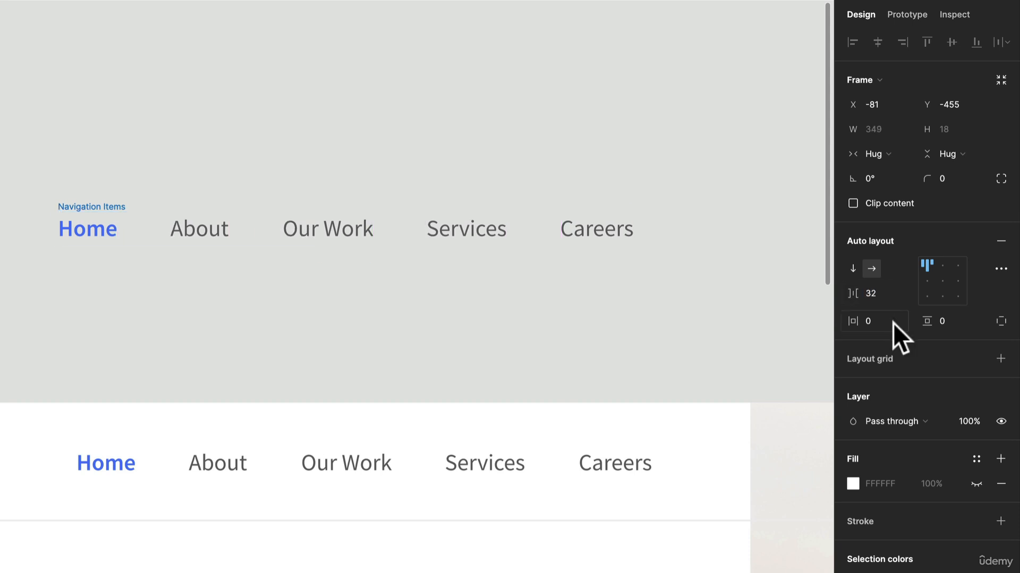
left_click(926, 281)
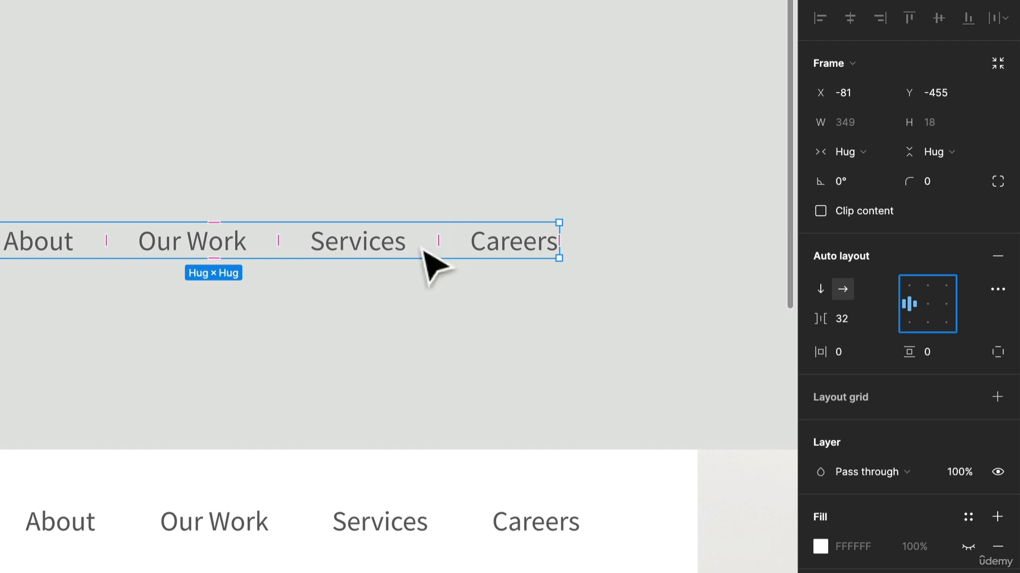
left_click(842, 289)
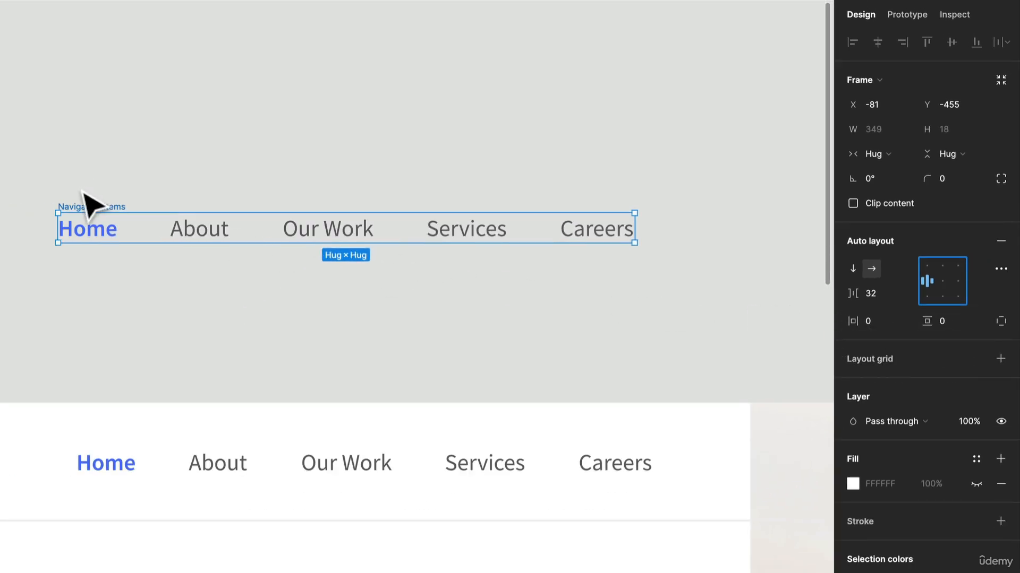
Step: Delete the About item from the Navigation Items frame and undo the deletion
left_click(193, 235)
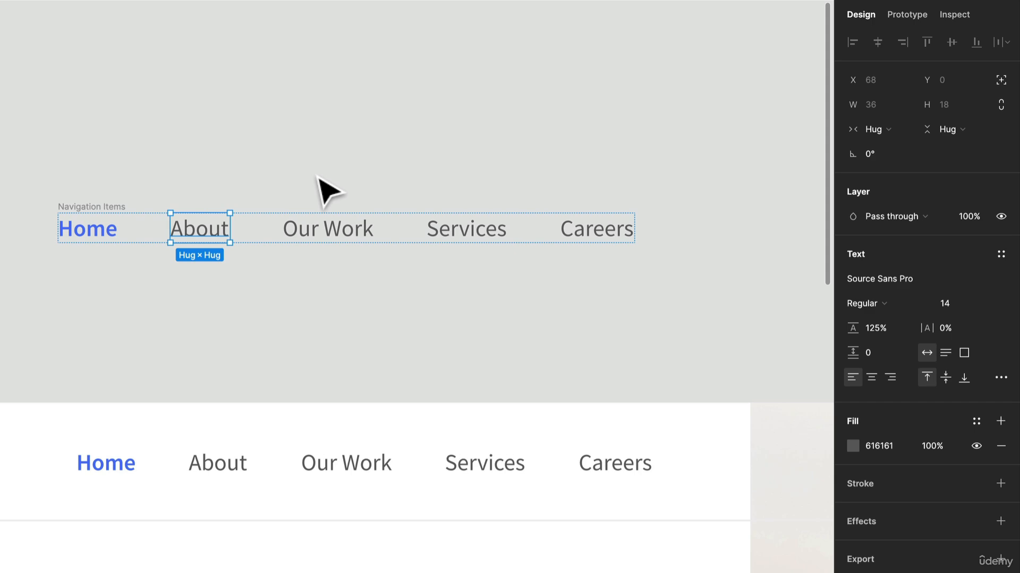
key("Delete")
key("ctrl+z")
Step: Move the Navigation Items frame up and to the right on the empty canvas above the finished header, then deselect it
scroll(313, 178, "down", 2)
scroll(303, 175, "down", 5)
scroll(297, 176, "up", 3)
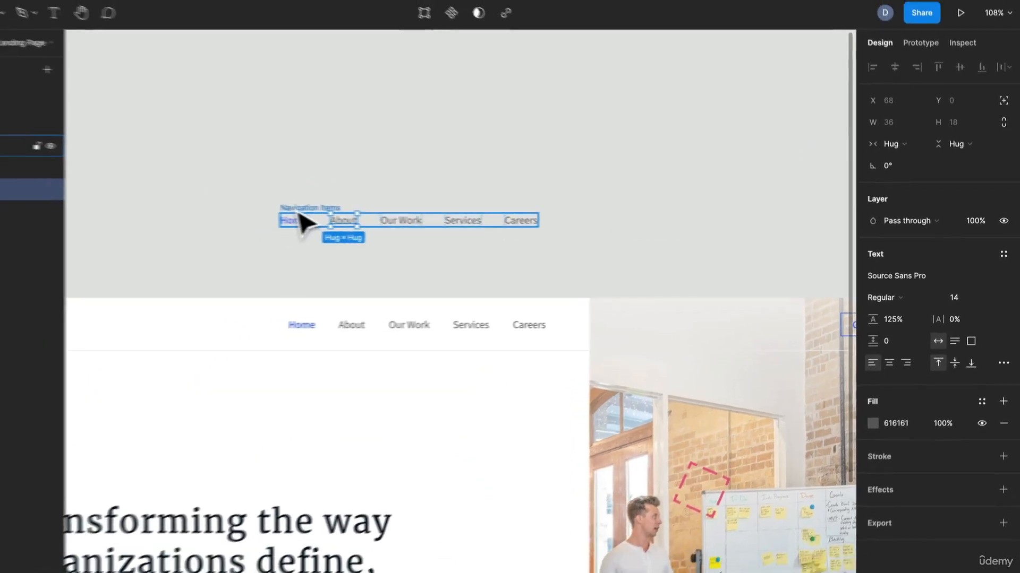
left_click_drag(206, 203, 252, 184)
left_click_drag(417, 200, 492, 117)
left_click(519, 212)
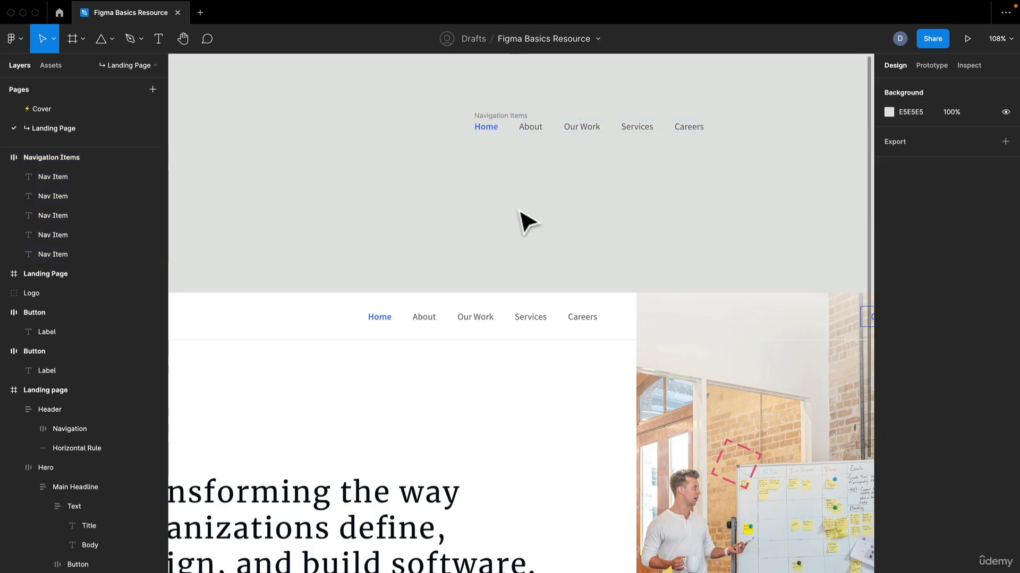
Step: Move the Navigation Items frame into the upper area of the empty Landing Page frame
left_click_drag(611, 200, 314, 237)
scroll(316, 238, "down", 4)
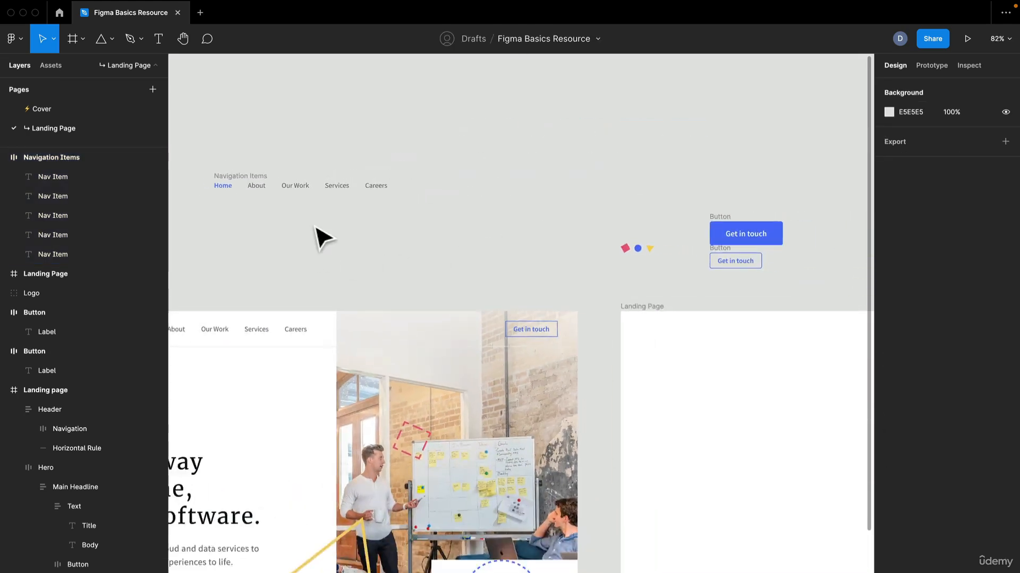
left_click(250, 189)
left_click_drag(250, 189, 728, 377)
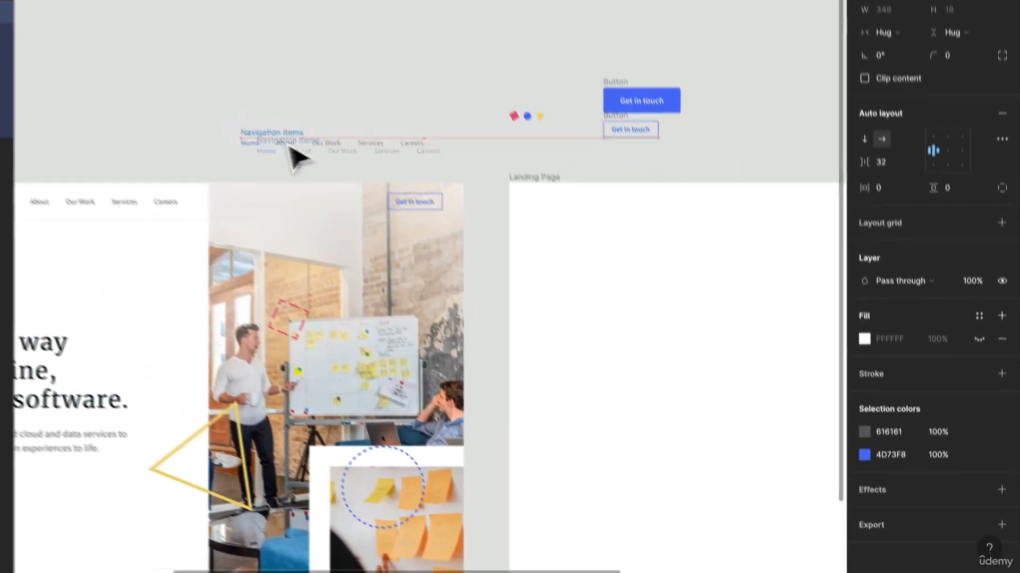
Step: Place the outlined Get in touch button right of the menu items and the logo left of them in the Landing Page frame
left_click_drag(632, 249, 622, 225)
left_click_drag(751, 187, 575, 129)
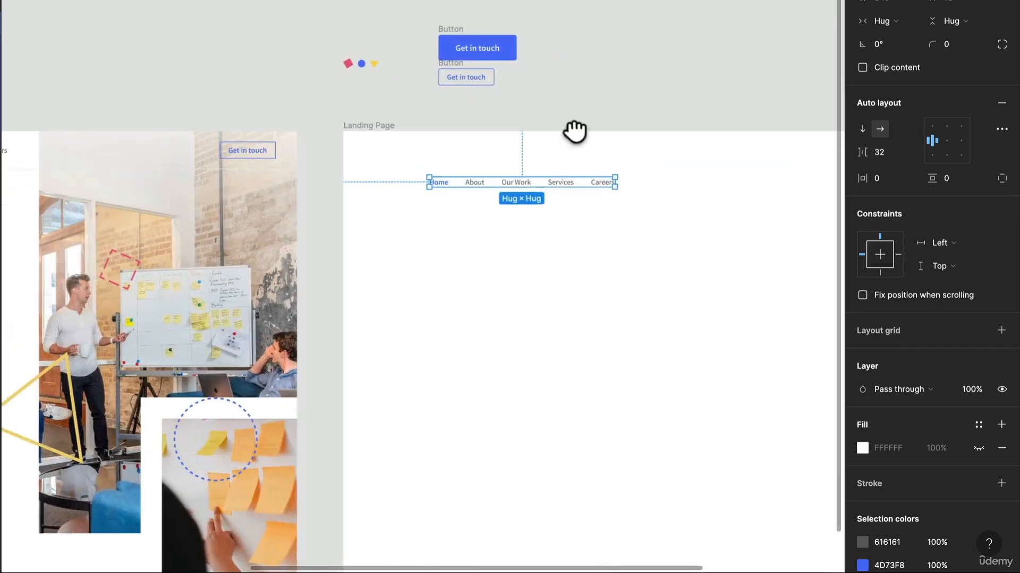
left_click_drag(458, 70, 693, 184)
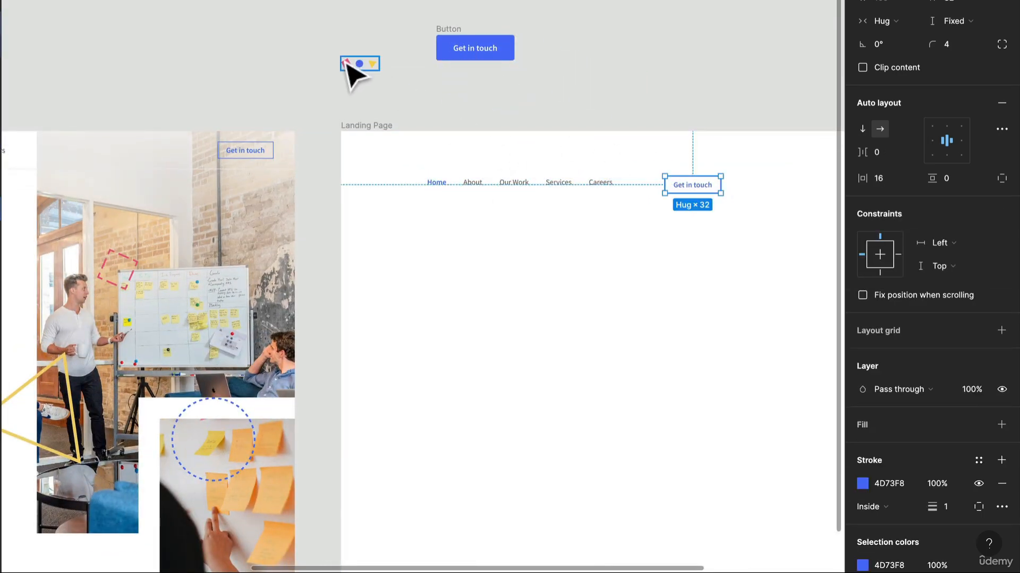
left_click_drag(348, 71, 417, 197)
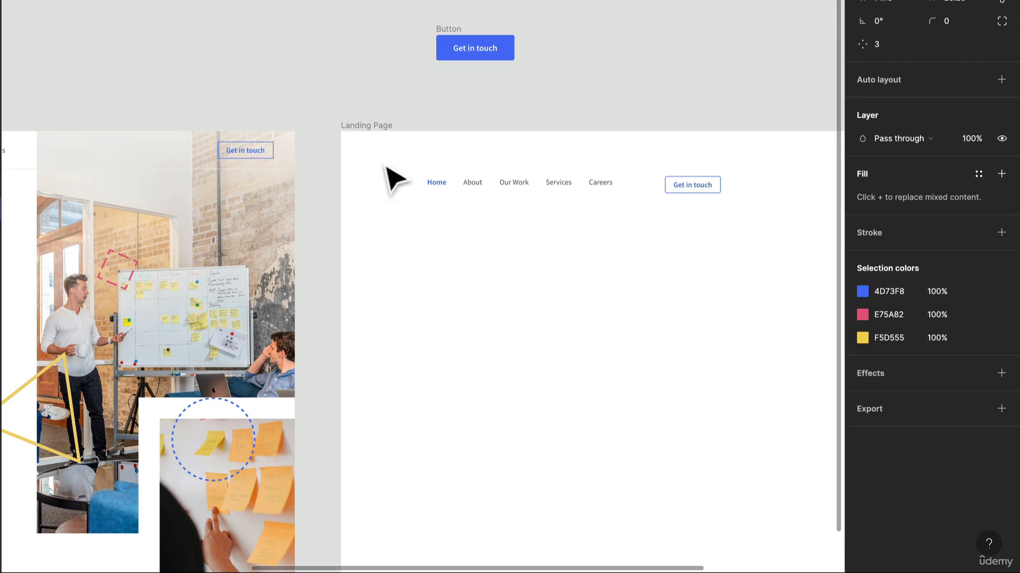
left_click_drag(383, 167, 379, 183)
Step: Try resizing the logo group freely to 59 × 50 without locked proportions and undo the resize
scroll(405, 183, "up", 10)
scroll(405, 183, "down", 4)
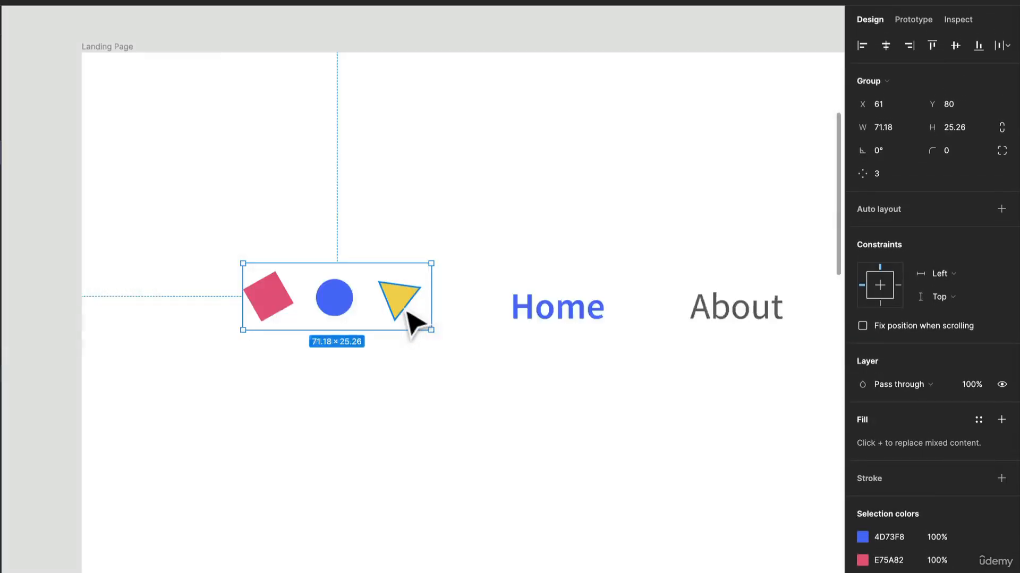
scroll(407, 313, "down", 2)
left_click_drag(444, 331, 363, 338)
mouse_move(345, 334)
left_mouse_down()
mouse_move(289, 303)
mouse_move(338, 345)
mouse_move(345, 335)
left_mouse_up()
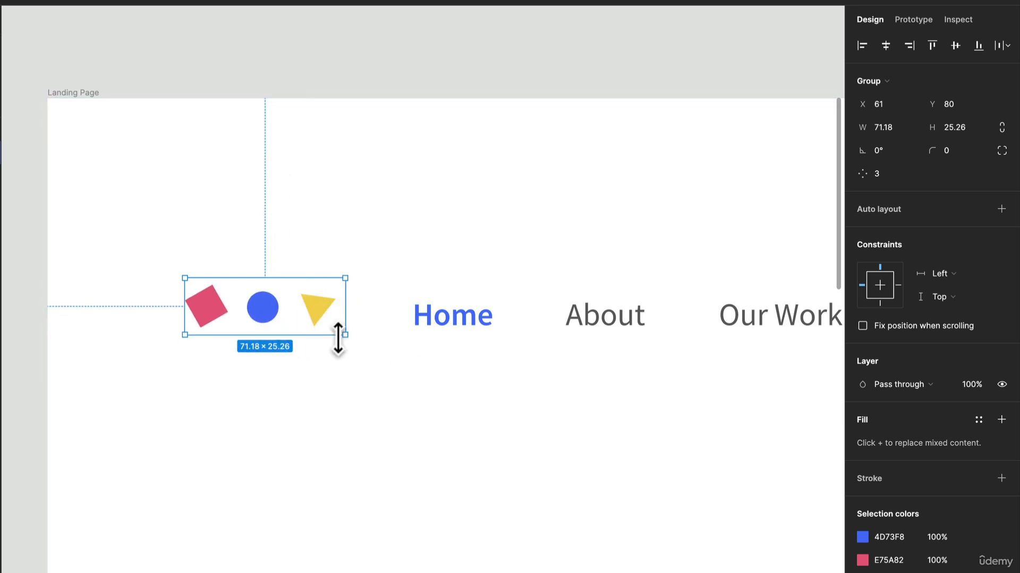
left_click_drag(344, 336, 317, 391)
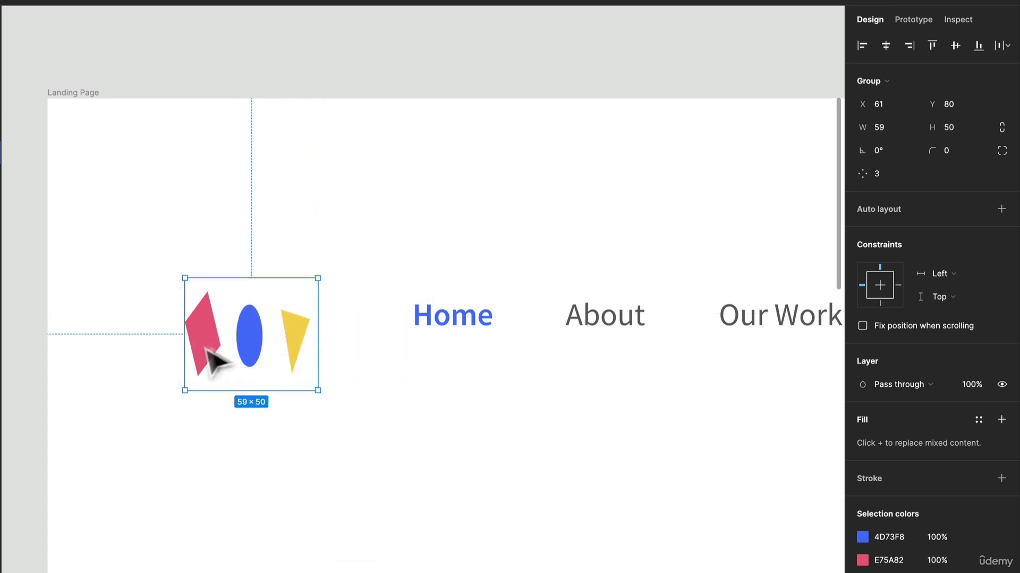
key("ctrl+z")
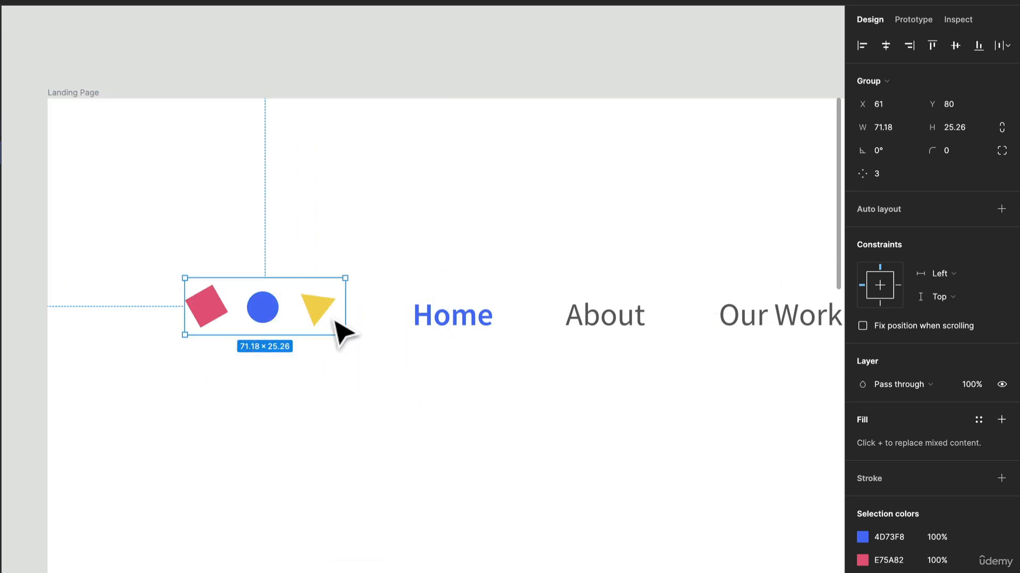
Step: Wrap the logo, navigation items and outlined Get in touch button into one frame and rename it Navigation
scroll(334, 318, "down", 2)
scroll(334, 320, "down", 2)
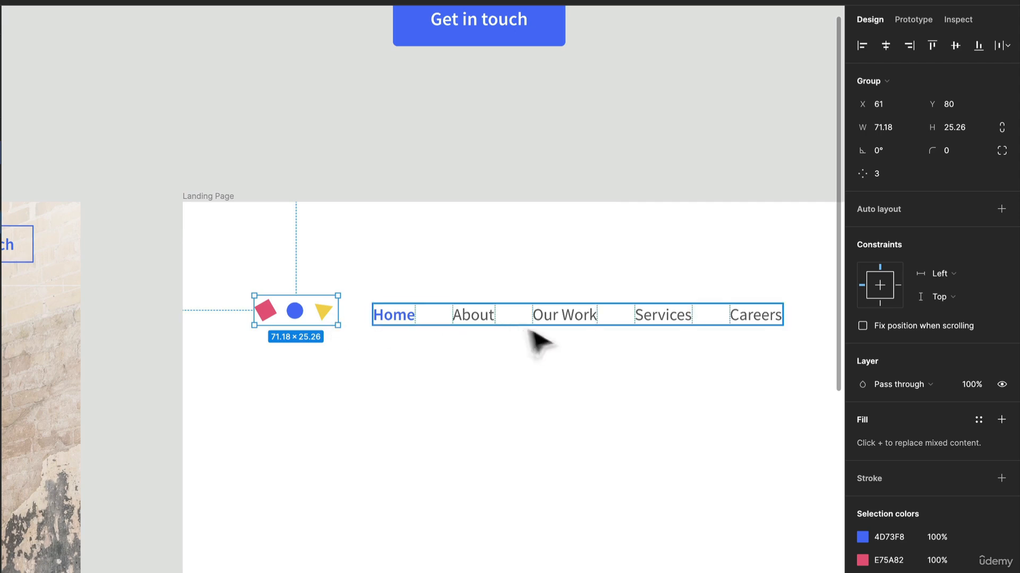
scroll(529, 335, "down", 1)
scroll(515, 332, "down", 2)
scroll(325, 296, "down", 2)
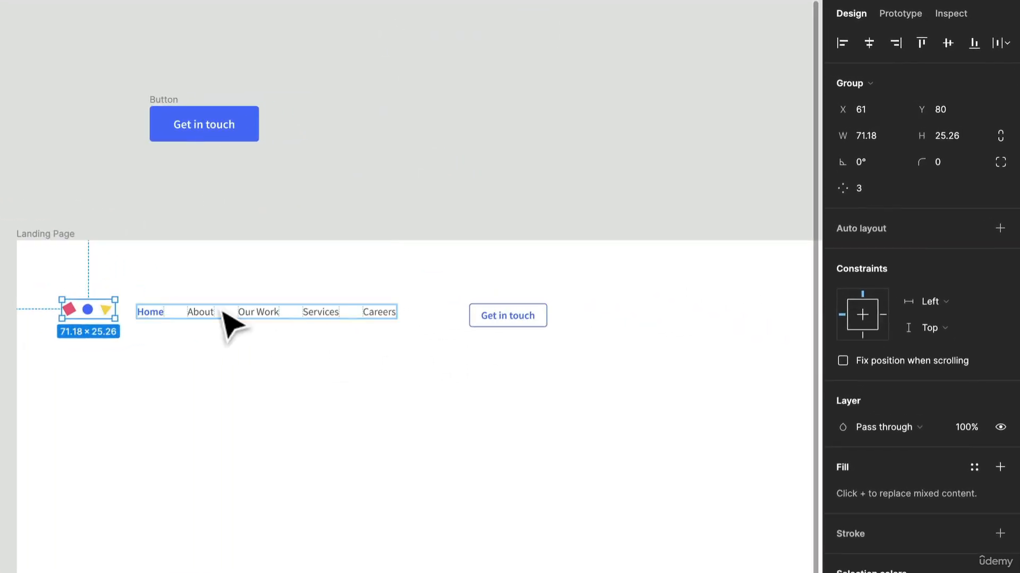
scroll(222, 311, "up", 1)
left_click(222, 311)
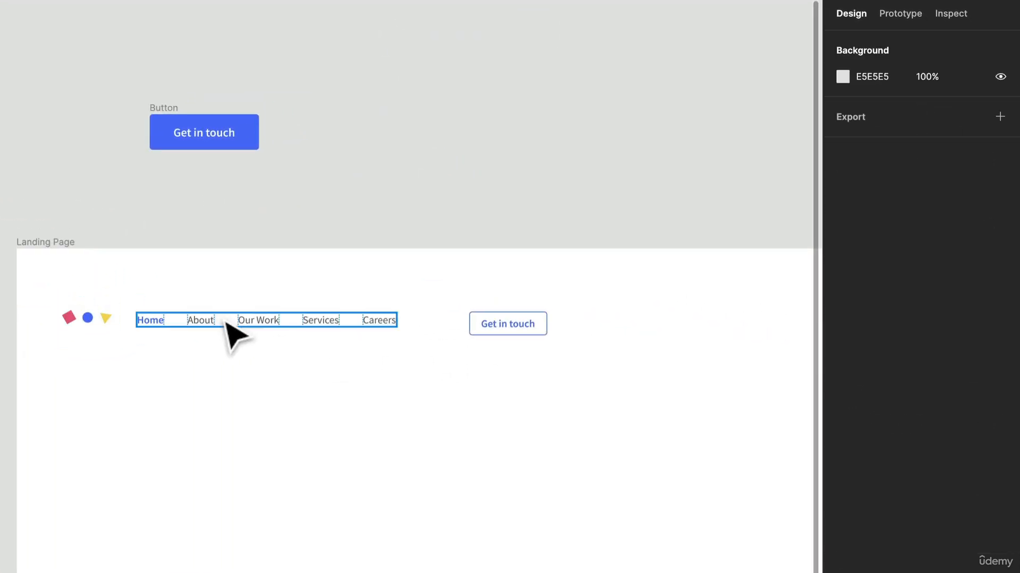
left_click(224, 321)
left_click(487, 328, "shift")
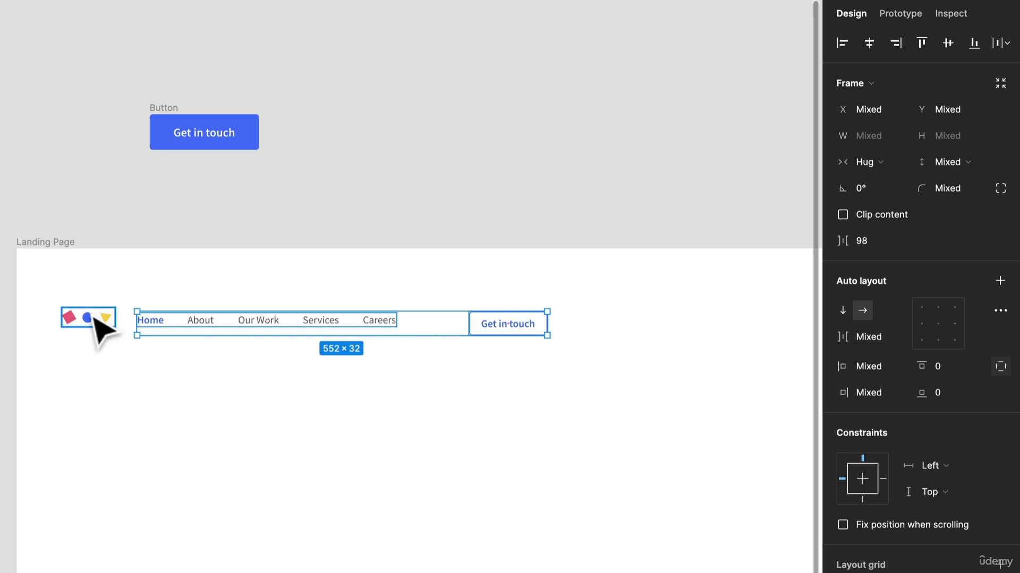
left_click(91, 318, "shift")
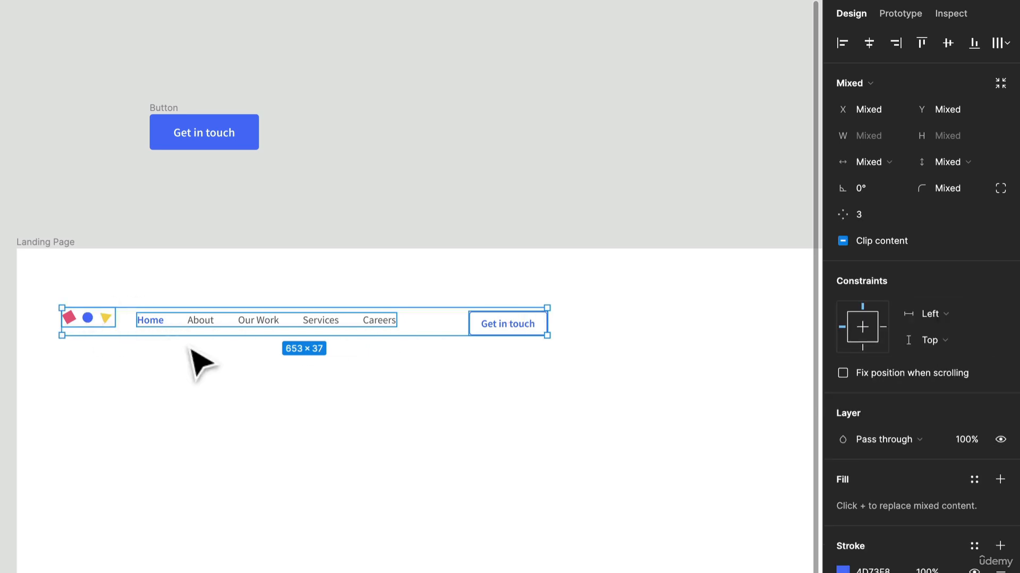
right_click(207, 323)
mouse_move(287, 398)
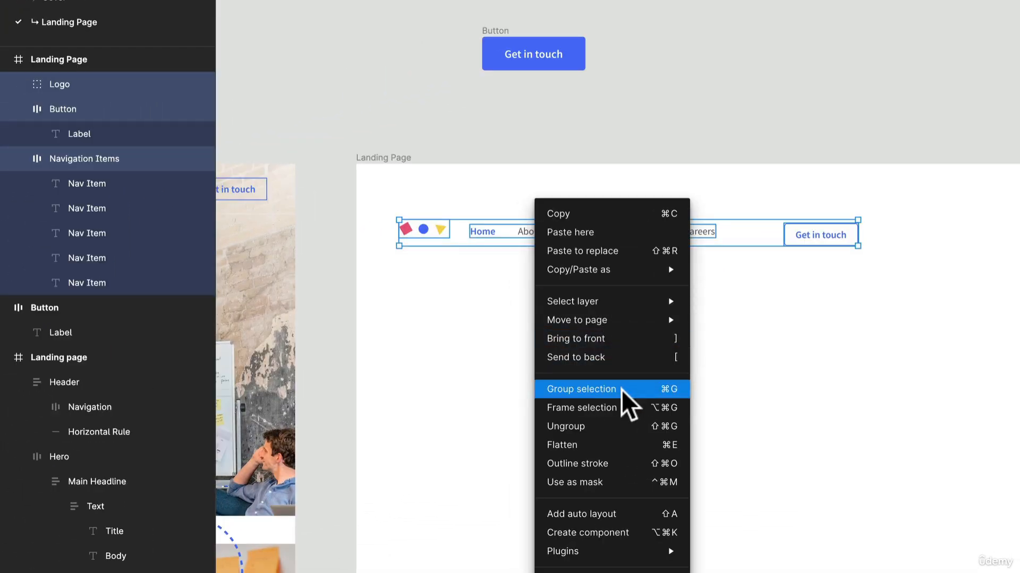
left_click(618, 406)
key("ctrl+r")
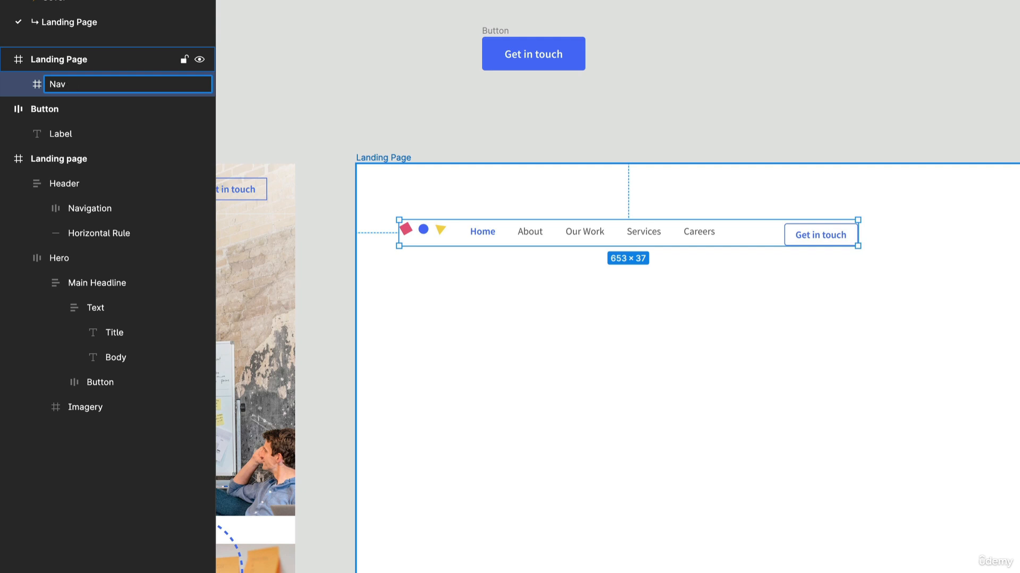
key("Return")
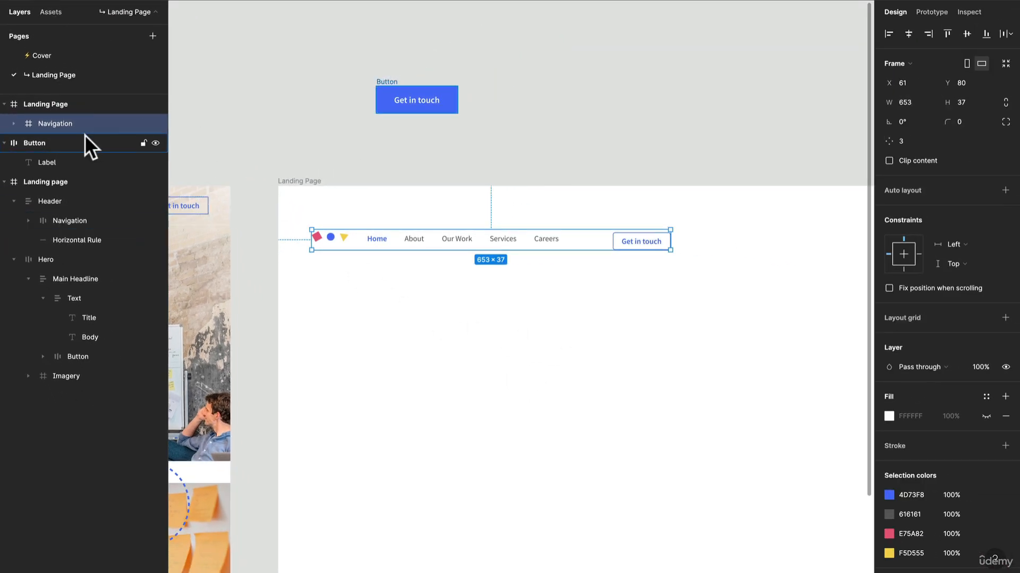
Step: Apply auto layout to the Navigation frame and stretch it across the Landing Page frame's full width of 1400
scroll(556, 244, "up", 2)
scroll(556, 242, "up", 1)
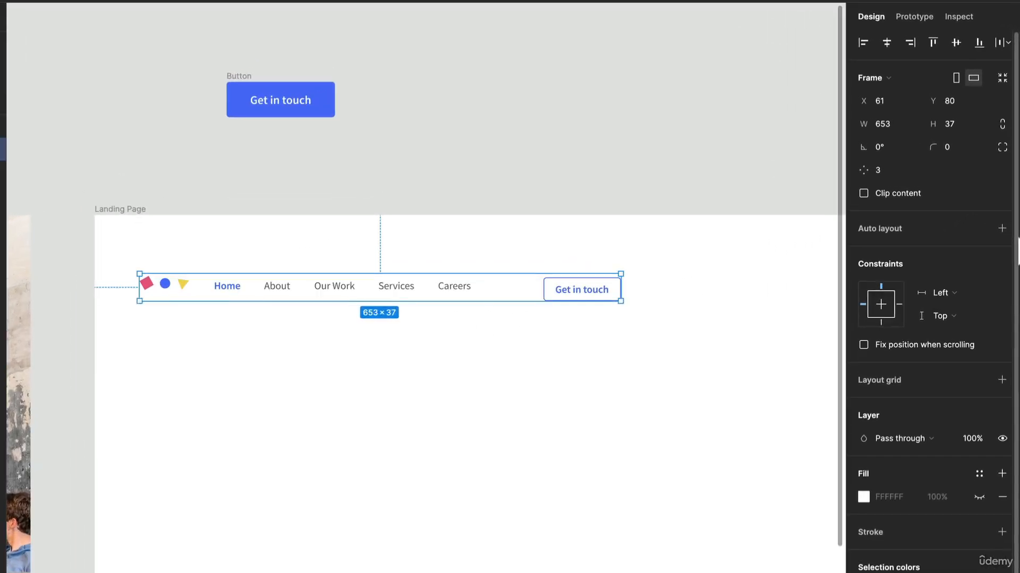
left_click(1001, 229)
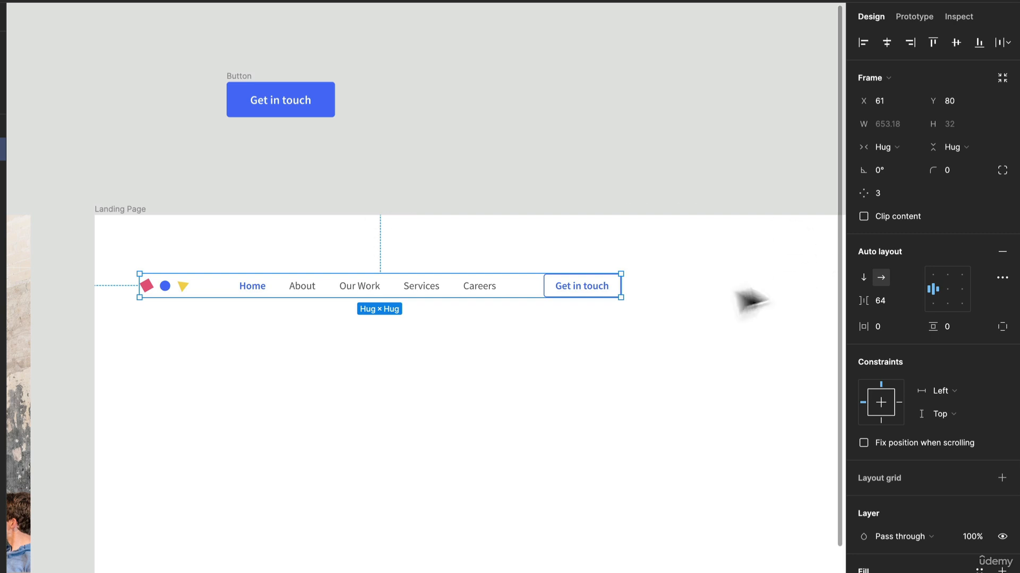
left_click_drag(627, 284, 759, 296)
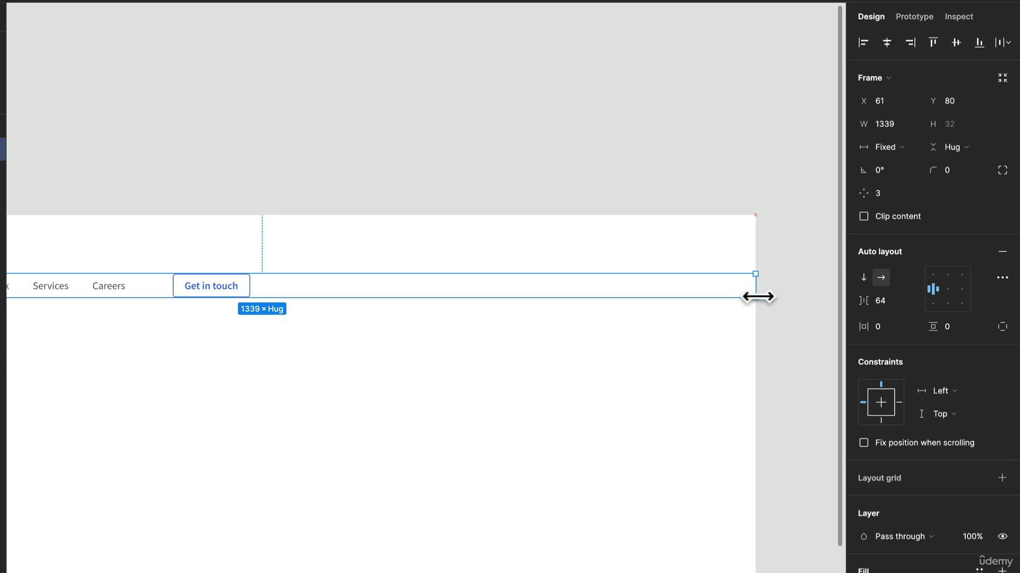
scroll(444, 289, "left", 7)
left_click_drag(146, 227, 105, 241)
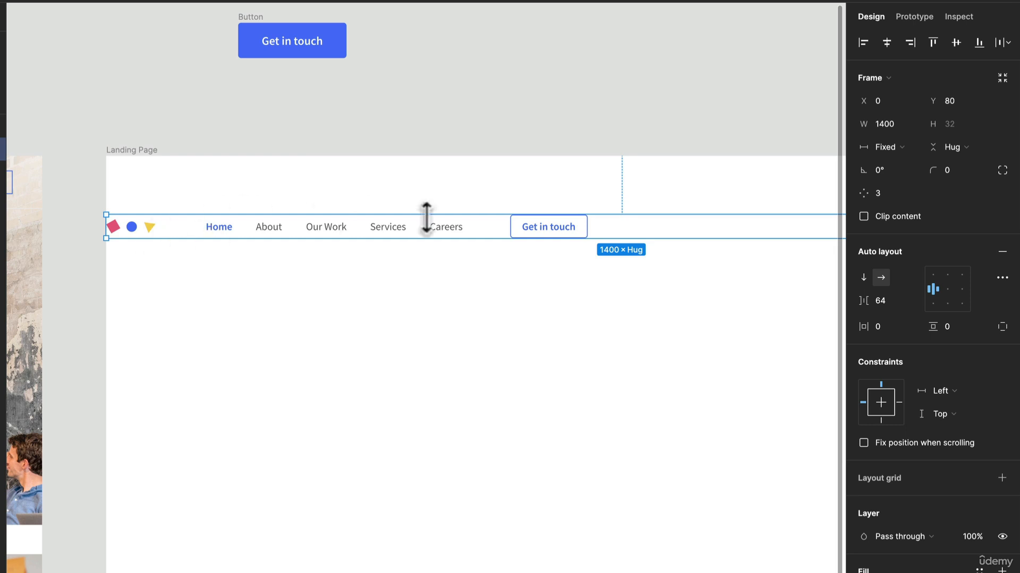
Step: Set the Navigation frame's auto layout spacing mode to Space between
scroll(462, 273, "down", 2)
scroll(440, 278, "right", 2)
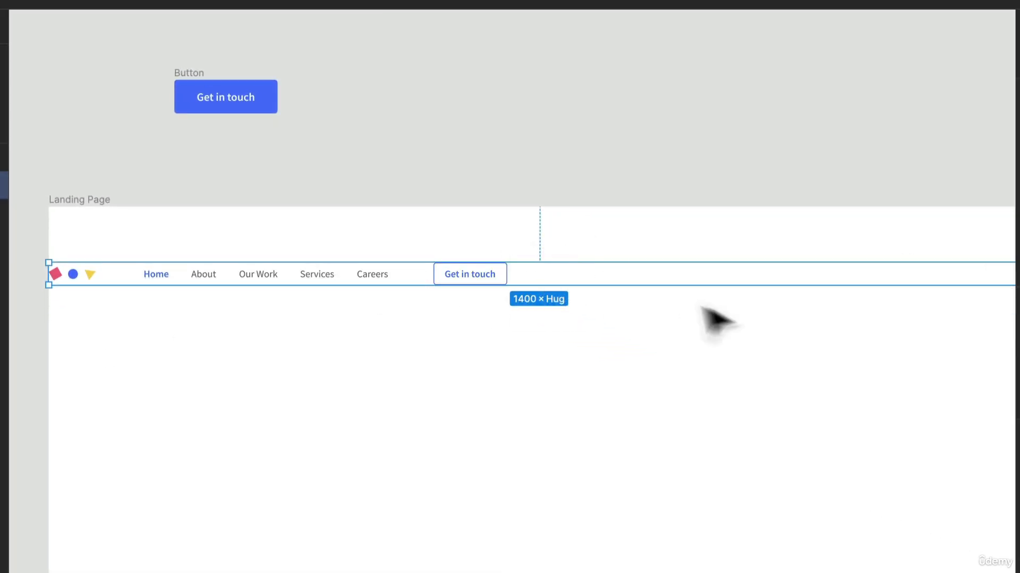
left_click_drag(795, 332, 780, 312)
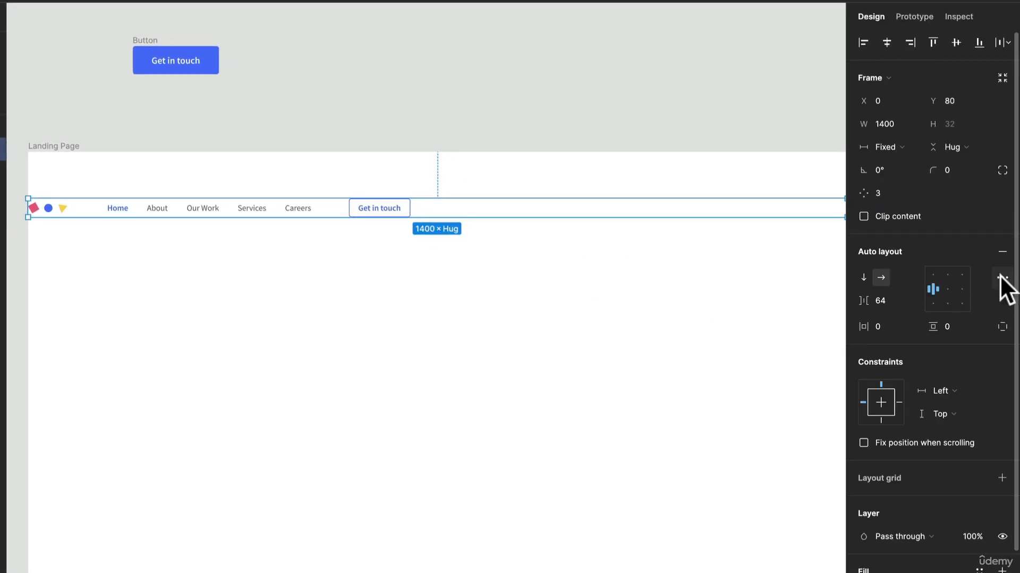
left_click(1003, 280)
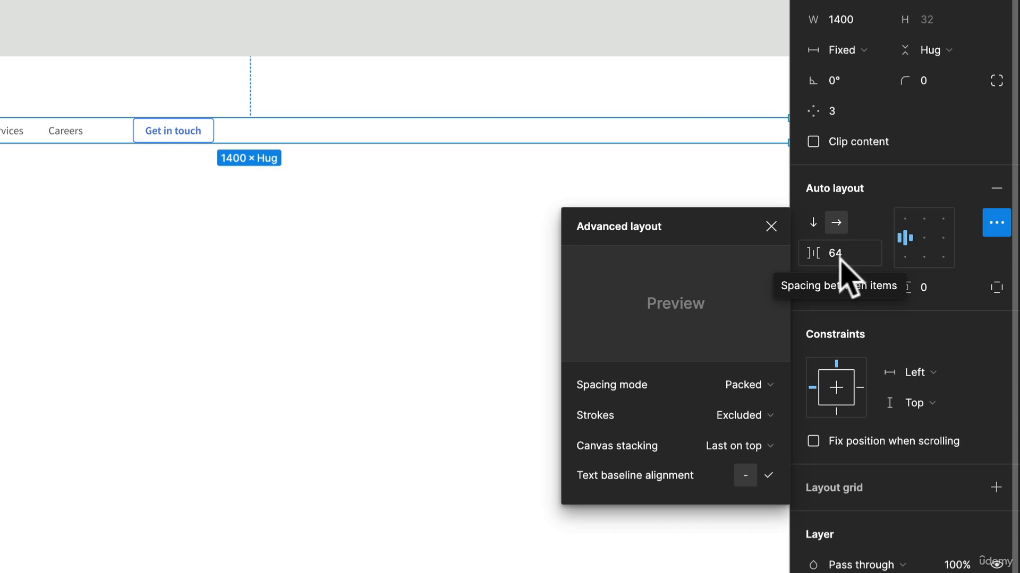
left_click(752, 386)
left_click(756, 408)
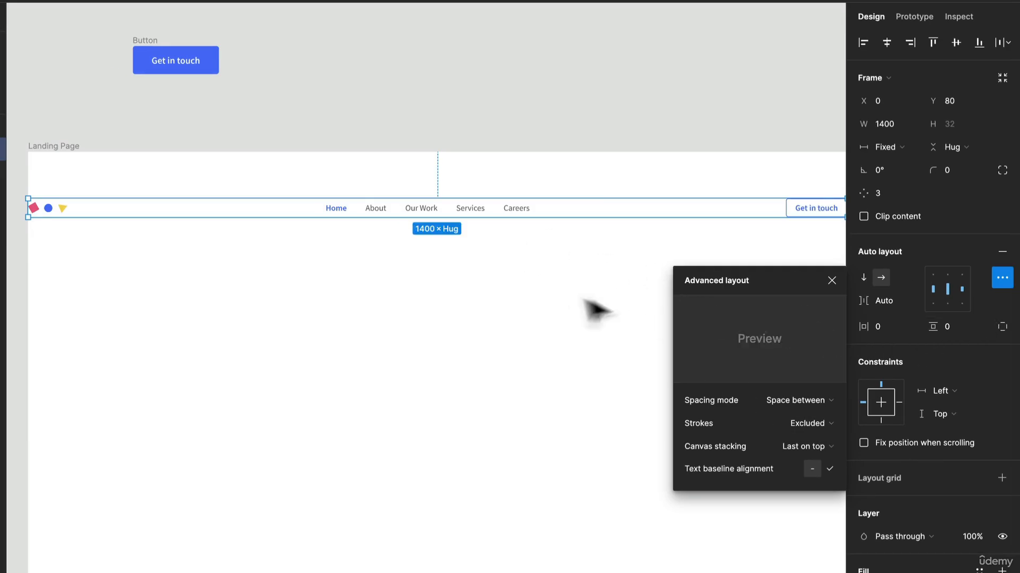
Step: Set the Navigation frame's horizontal padding to 32
left_click(892, 328)
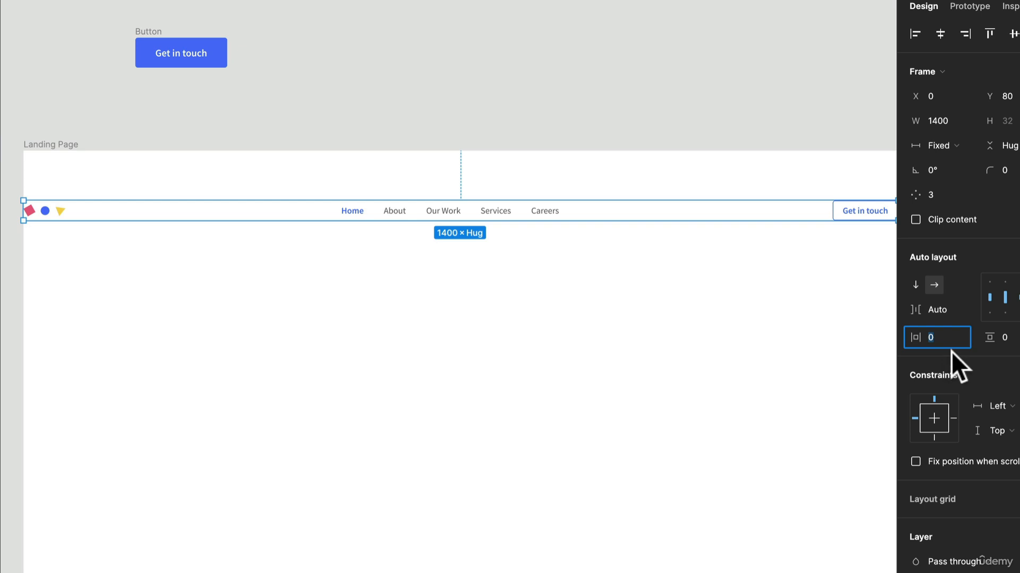
type("32")
key("Return")
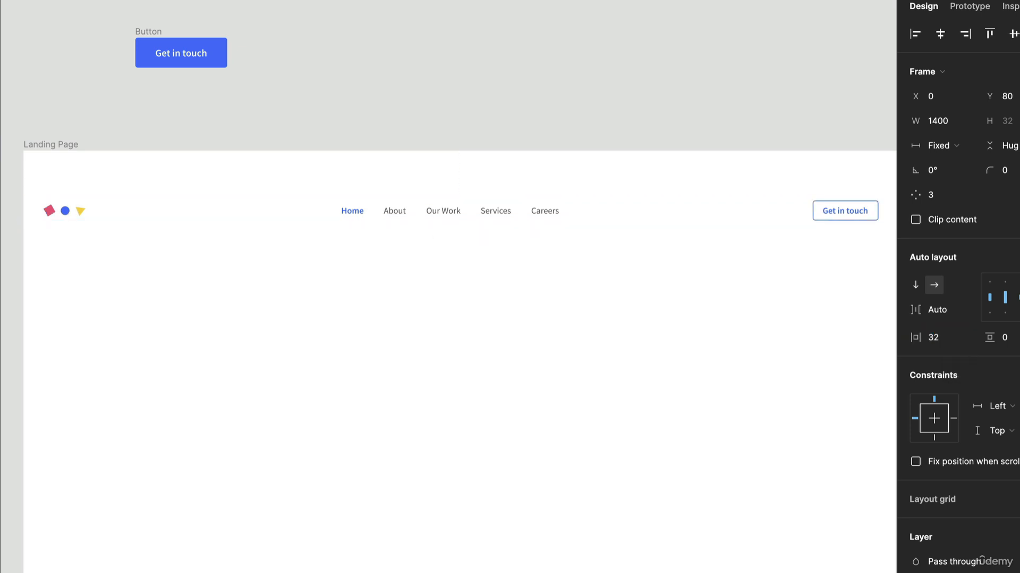
Step: Set the Navigation frame's horizontal padding to 56
left_click(946, 340)
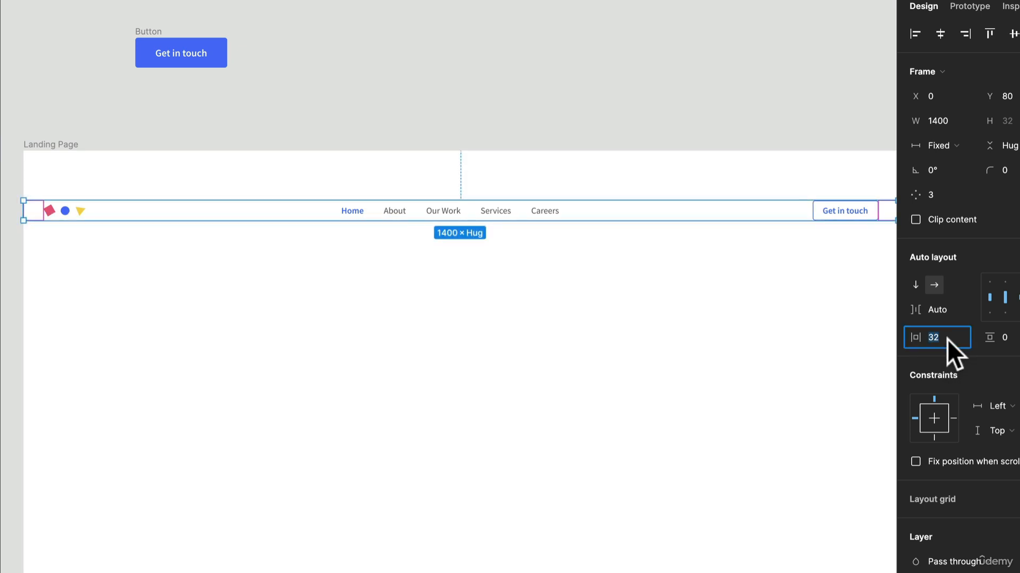
type("56")
key("Return")
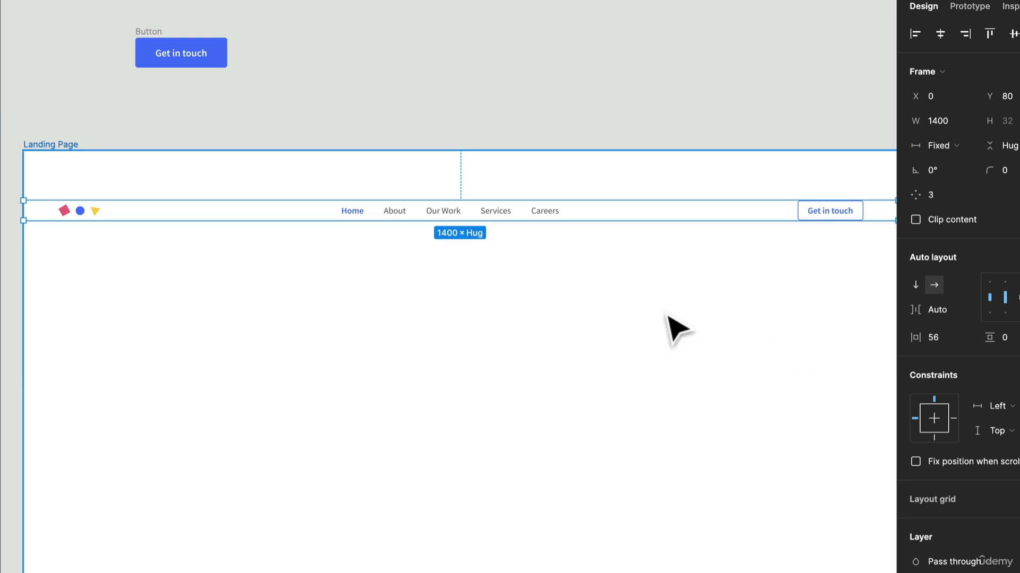
Step: Move the Navigation frame up to about Y 58 within the Landing Page frame, keeping it at X 0
scroll(669, 318, "down", 1)
scroll(668, 317, "down", 2)
scroll(668, 317, "right", 1)
scroll(584, 175, "up", 1)
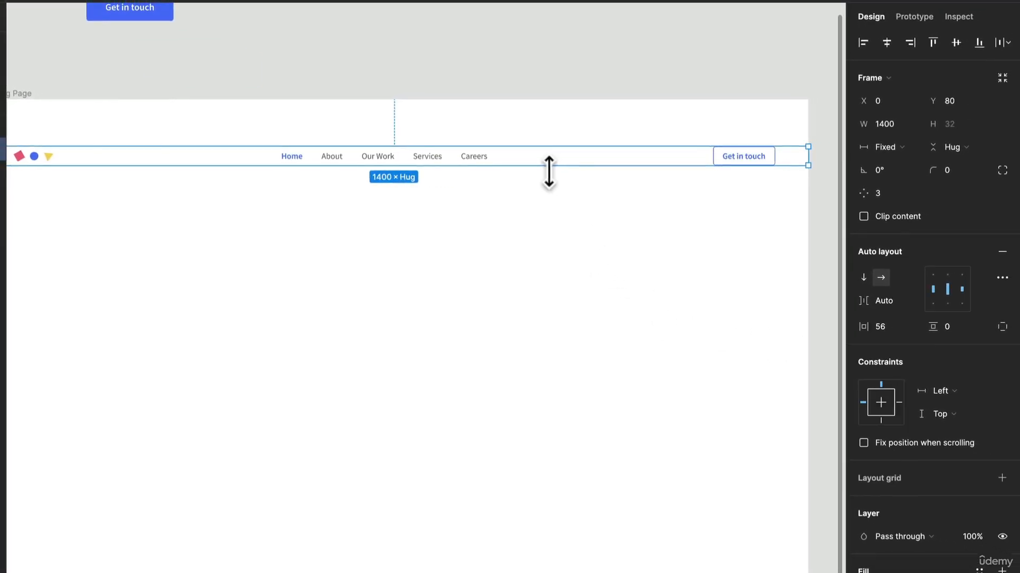
left_click_drag(568, 172, 625, 214)
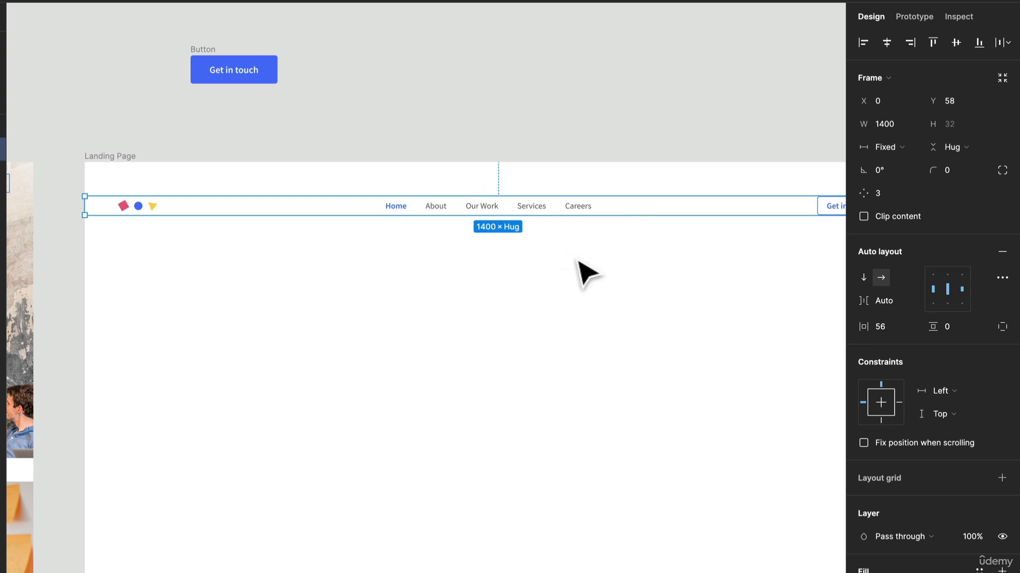
left_click_drag(578, 261, 457, 255)
scroll(459, 254, "down", 2)
left_click_drag(347, 279, 460, 241)
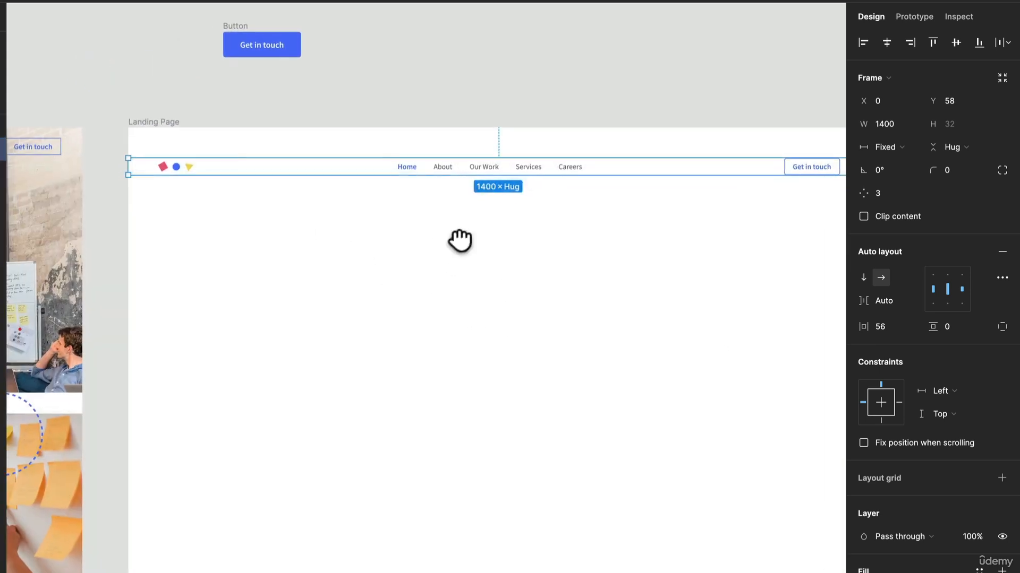
Step: Draw a horizontal line about 429 long below the navigation bar in the new Landing Page frame
left_click(221, 219)
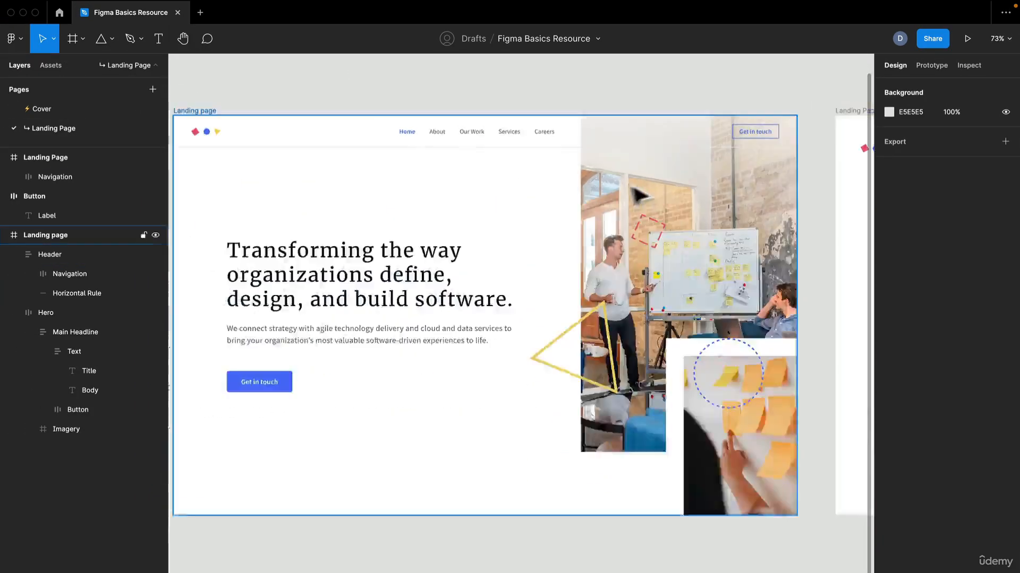
left_click_drag(632, 186, 181, 201)
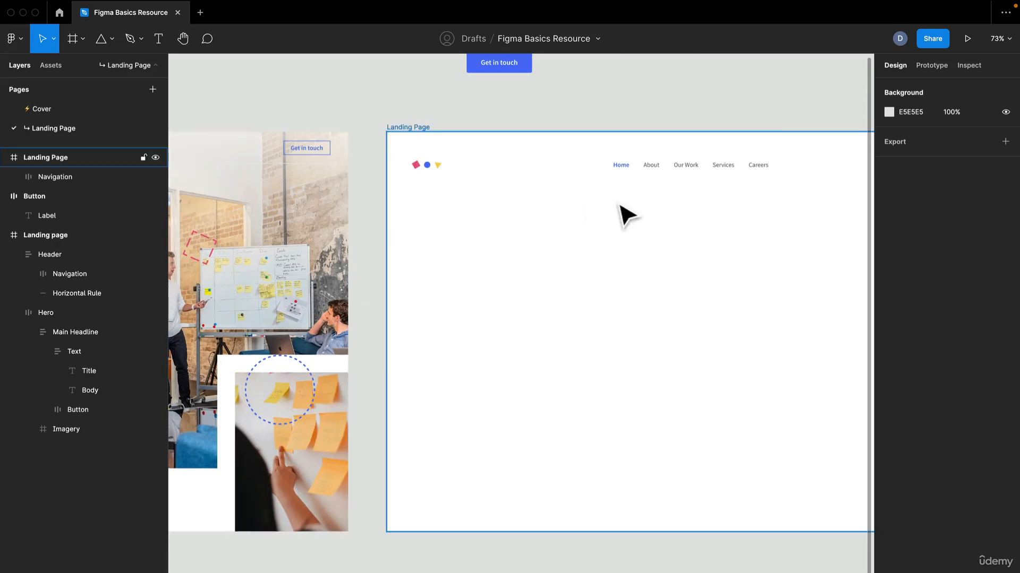
scroll(621, 204, "up", 2)
left_click_drag(622, 201, 480, 218)
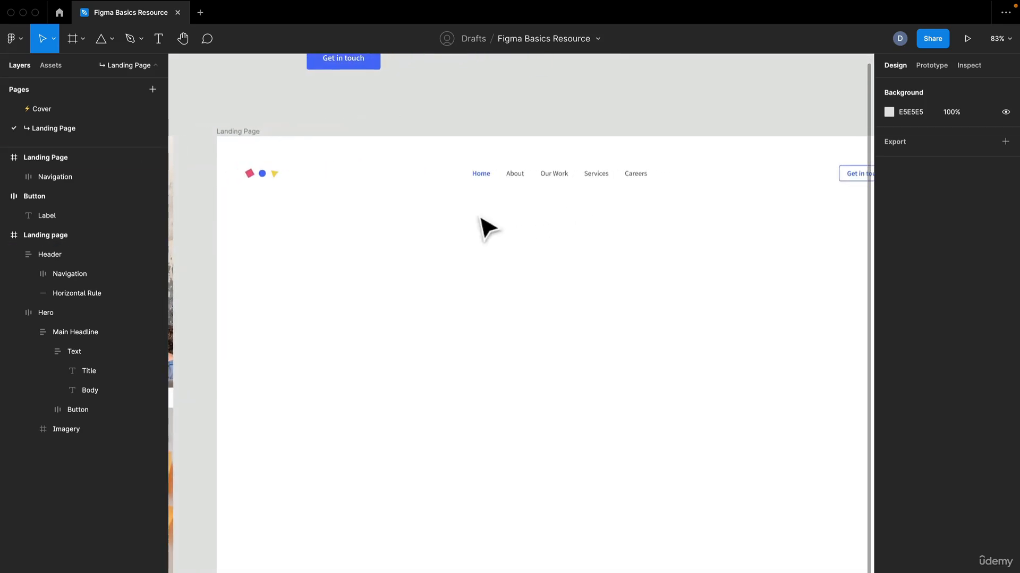
left_click(112, 40)
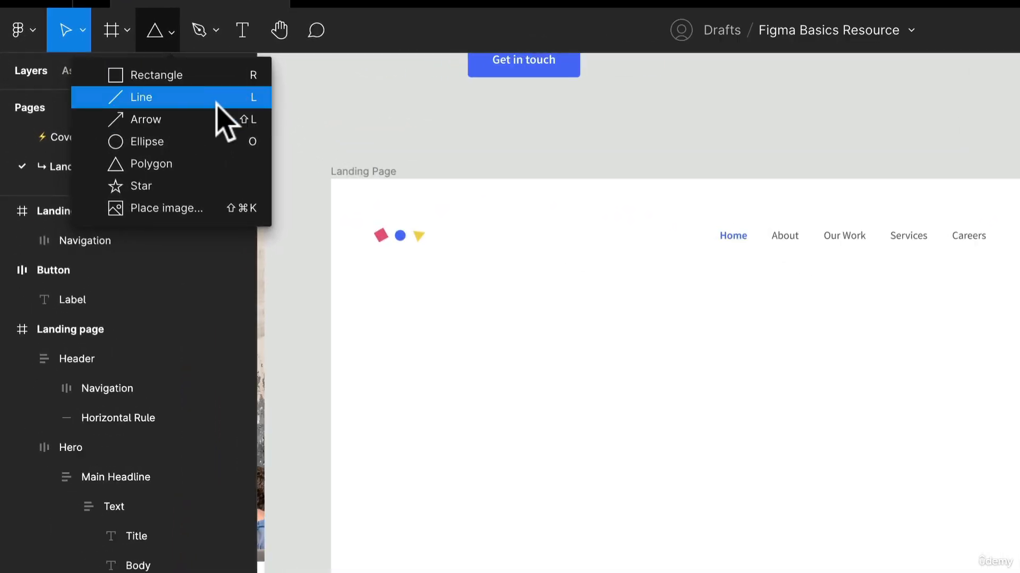
left_click(214, 99)
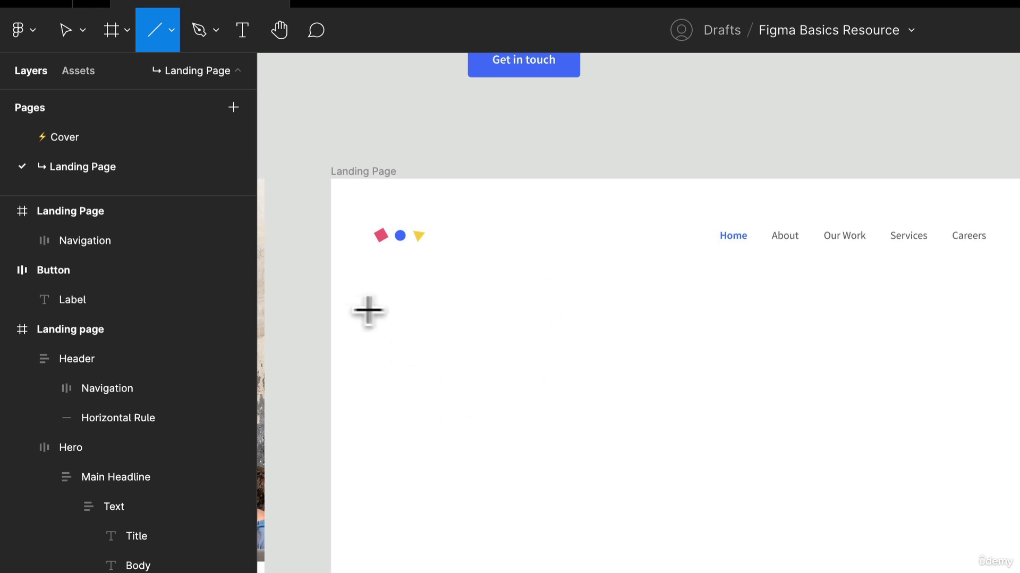
left_click_drag(368, 311, 1019, 308)
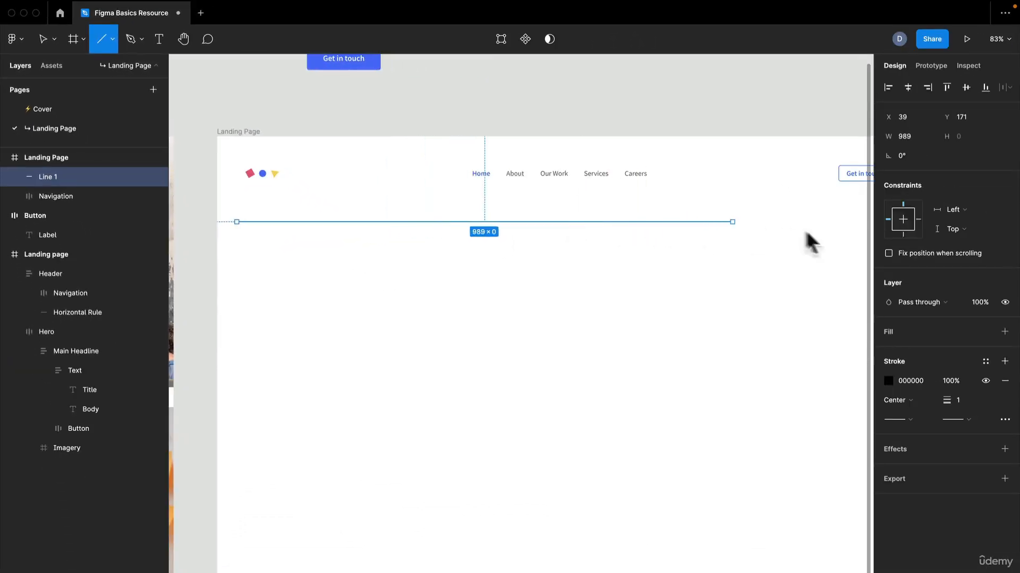
left_click_drag(804, 228, 725, 248)
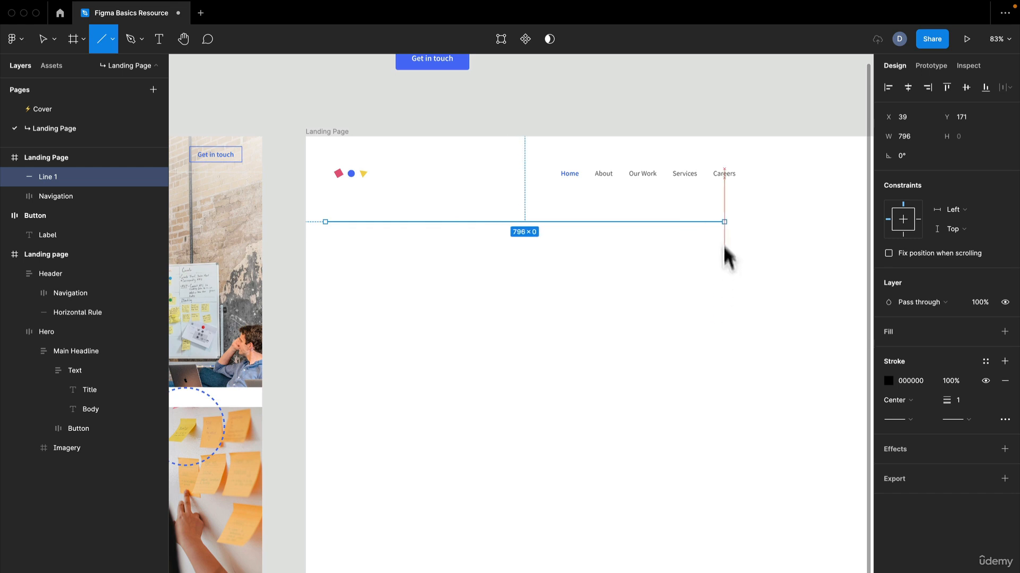
left_click_drag(722, 147, 769, 457)
mouse_move(814, 388)
left_mouse_down()
mouse_move(927, 380)
mouse_move(799, 395)
left_mouse_up()
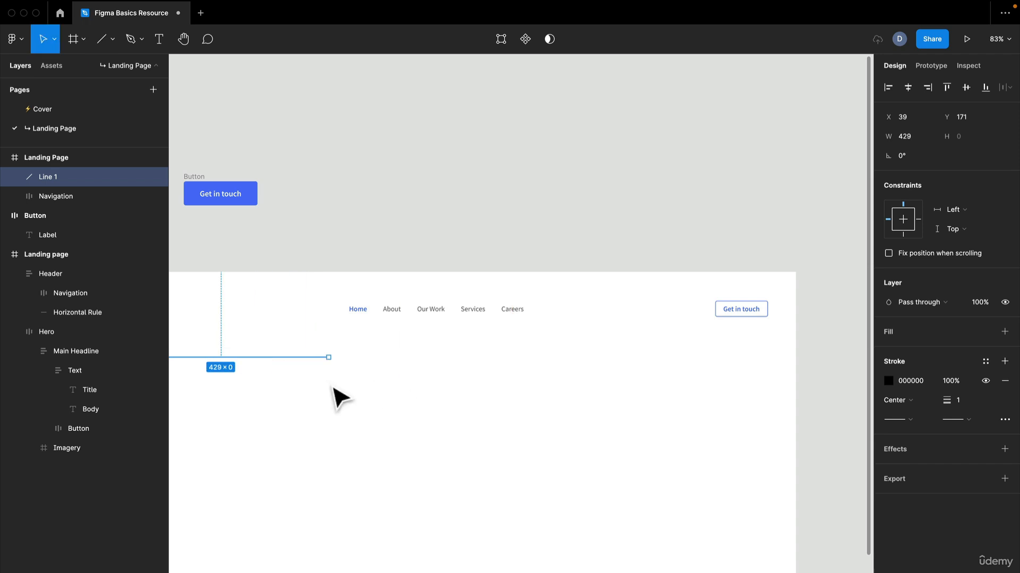
Step: Change the line's stroke color to the light gray EFEFEF from the document colors
left_click_drag(333, 388, 628, 337)
scroll(635, 334, "up", 8)
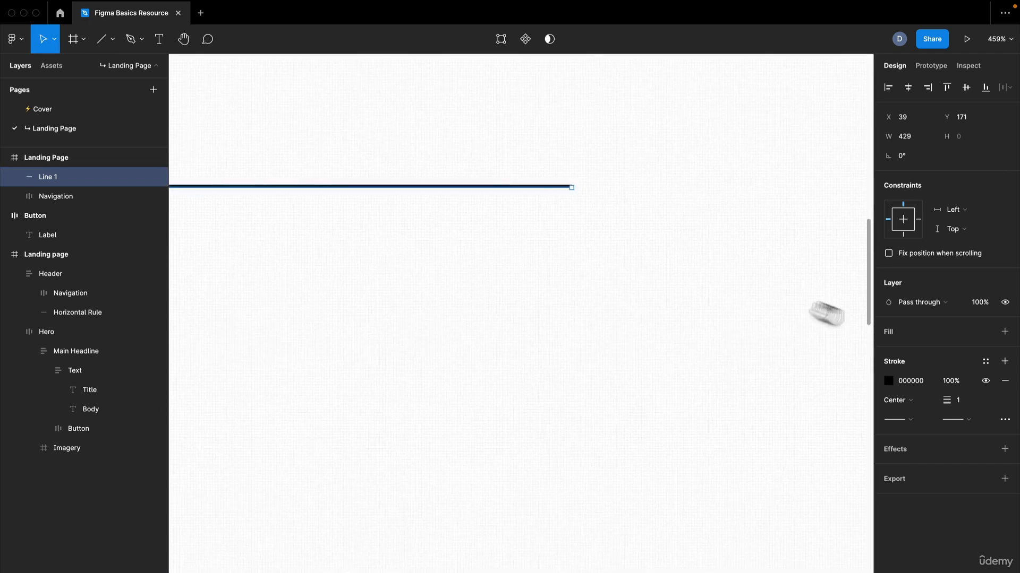
scroll(825, 313, "down", 4)
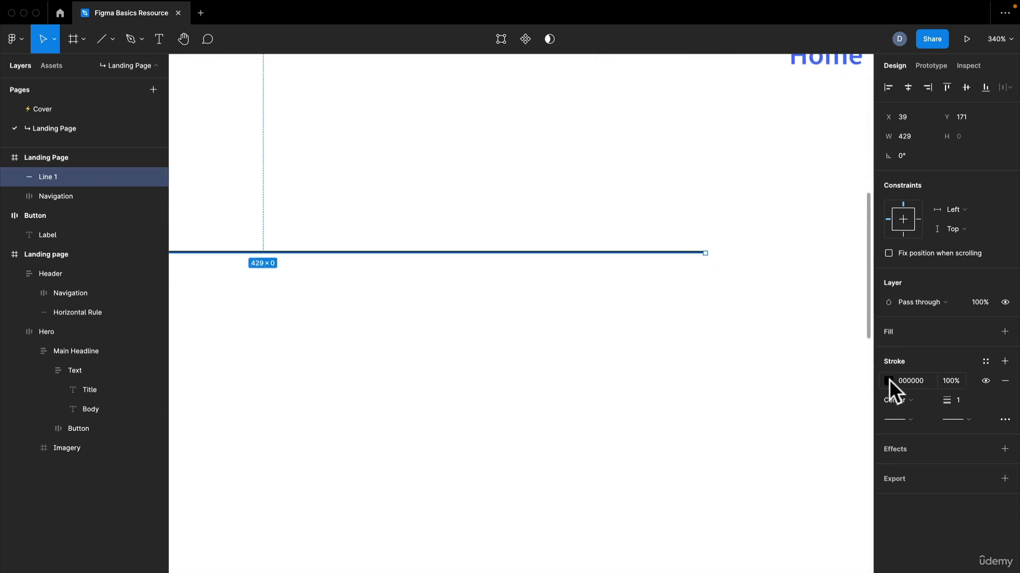
left_click(887, 380)
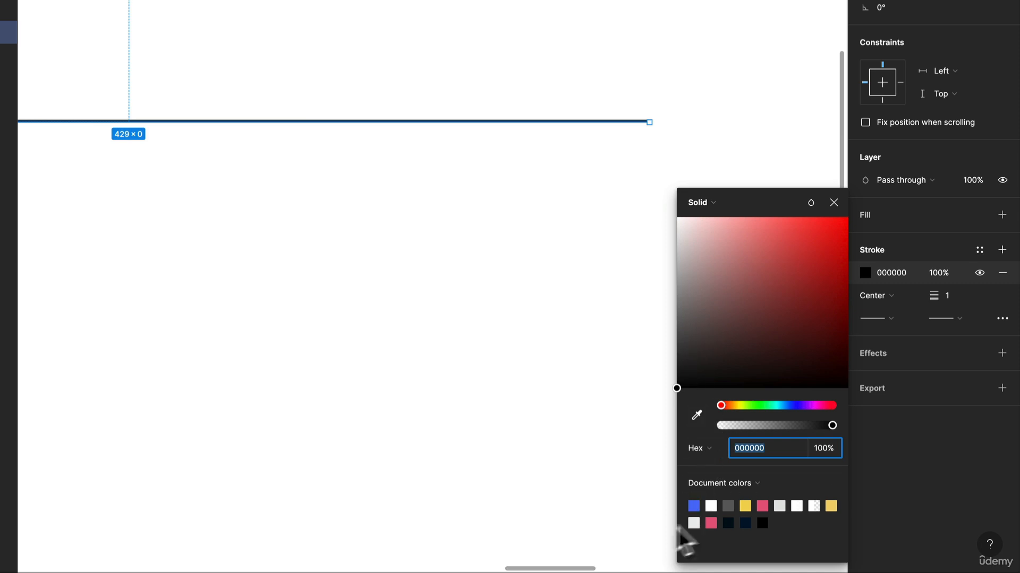
left_click(711, 506)
scroll(292, 284, "down", 5)
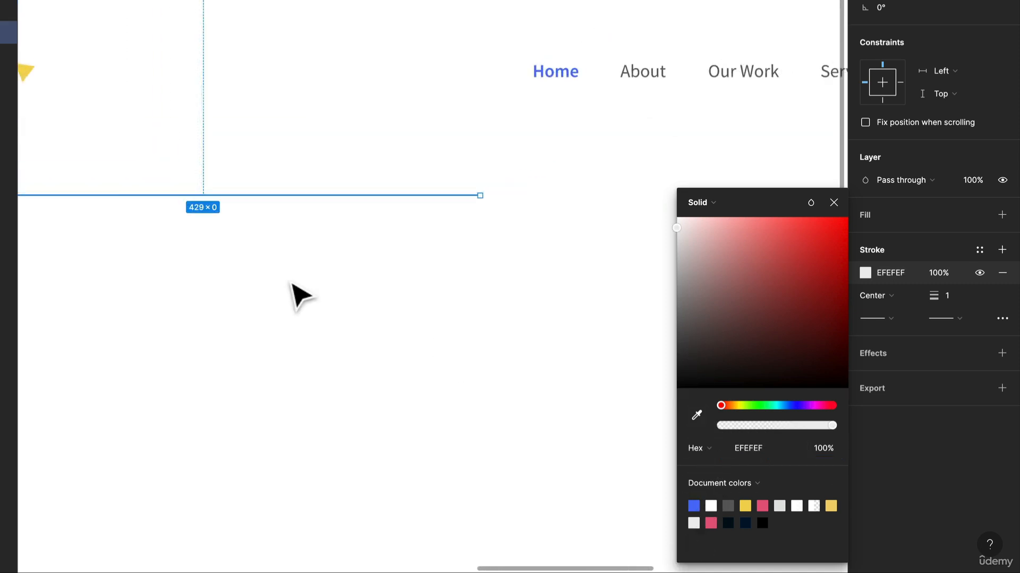
Step: Rename the light gray line layer in the new Landing Page frame as Horizontal Rule
scroll(243, 214, "down", 2)
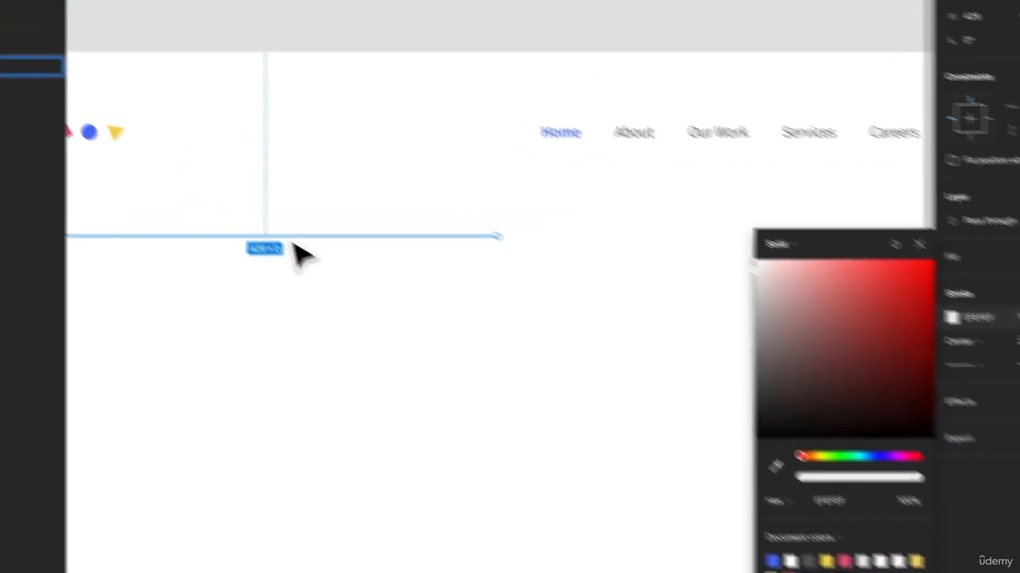
key("super+r")
type("H")
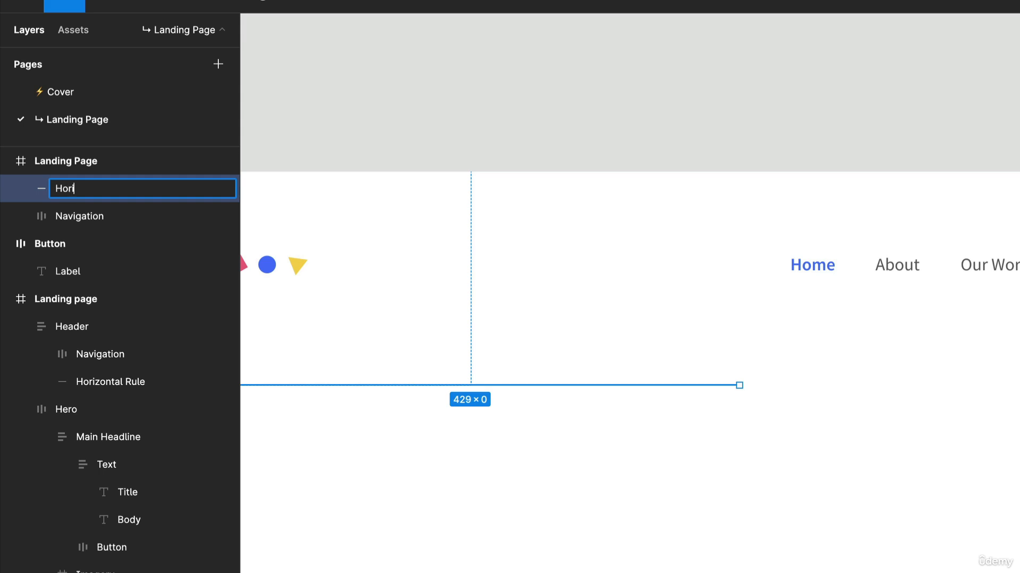
type("orizontal Rule")
key("Return")
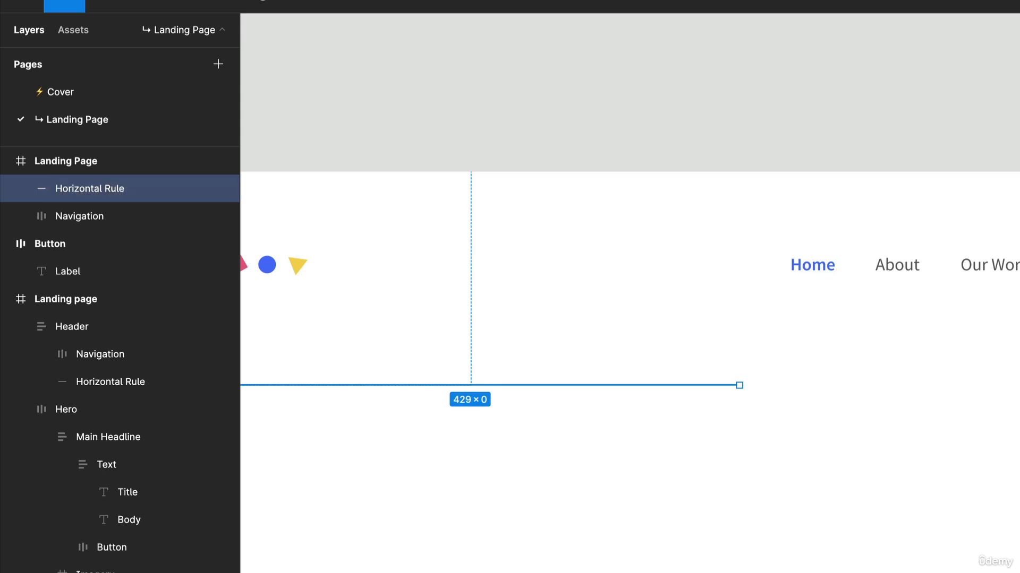
Step: Wrap the Navigation frame and the Horizontal Rule together in a new frame inside Landing Page
left_click_drag(424, 418, 705, 262)
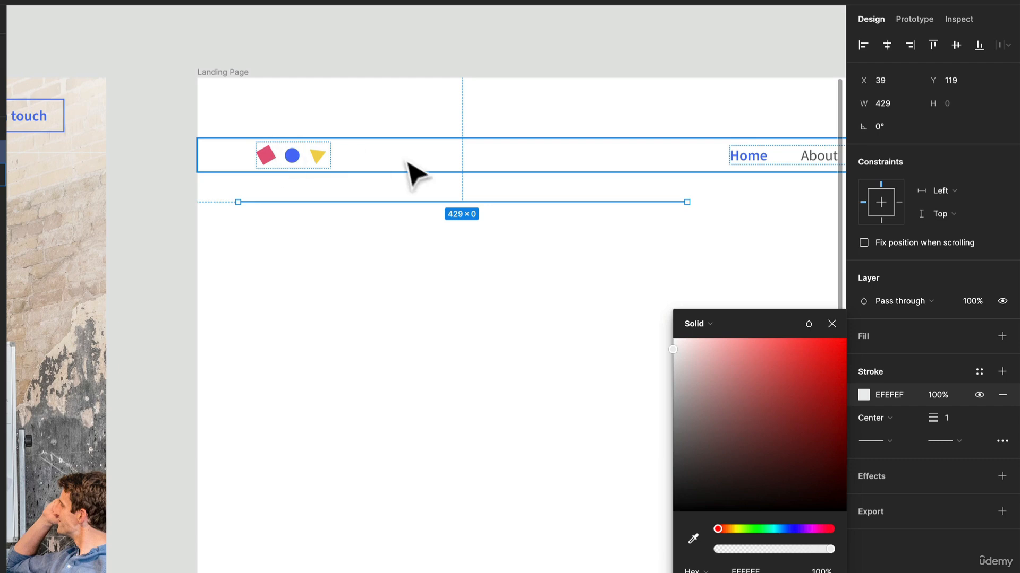
left_click(356, 169)
left_click(322, 202, "shift")
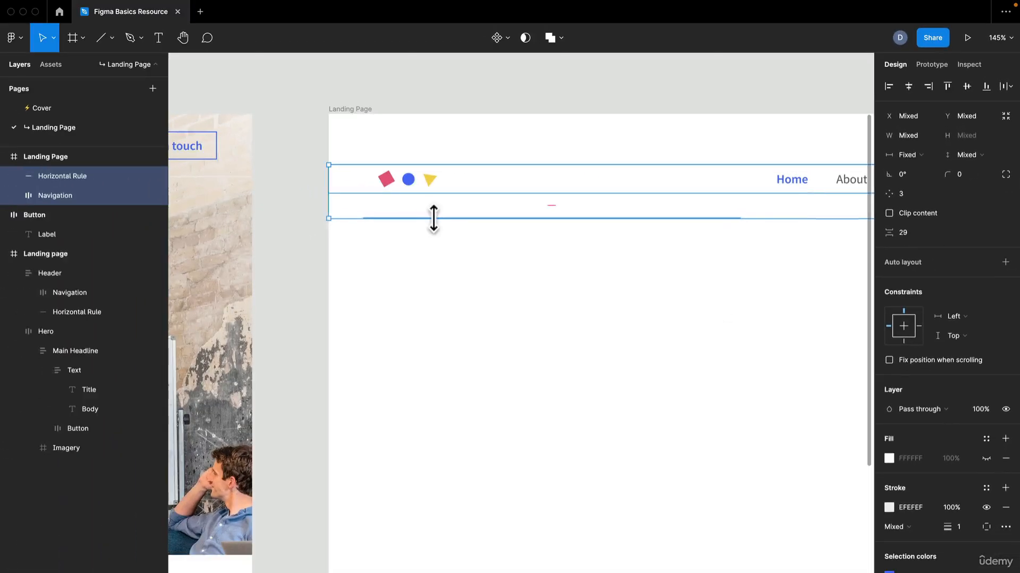
key("super+alt+g")
scroll(508, 278, "down", 10)
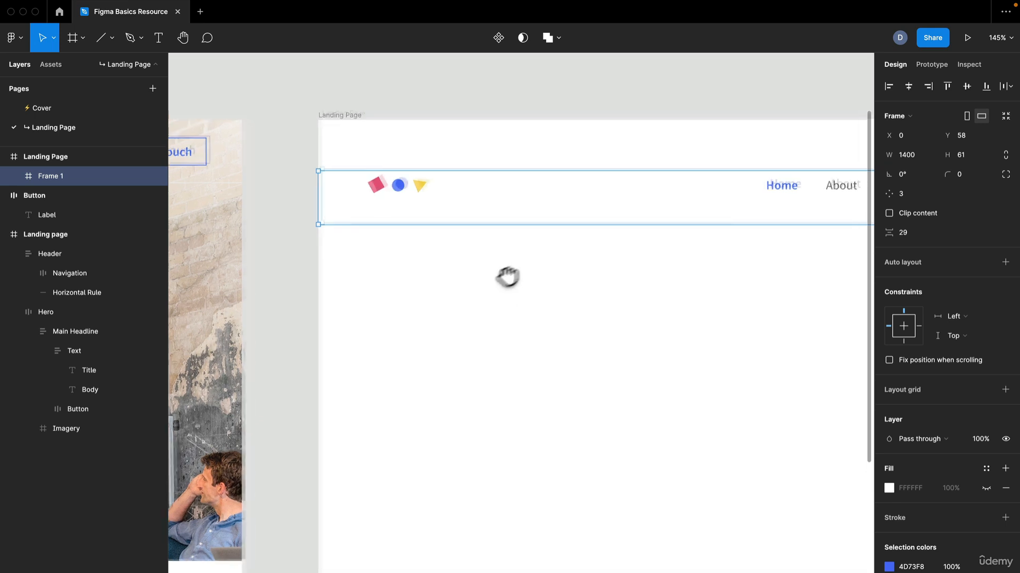
Step: Rename the new frame around the navigation and rule as Header
scroll(467, 301, "up", 5)
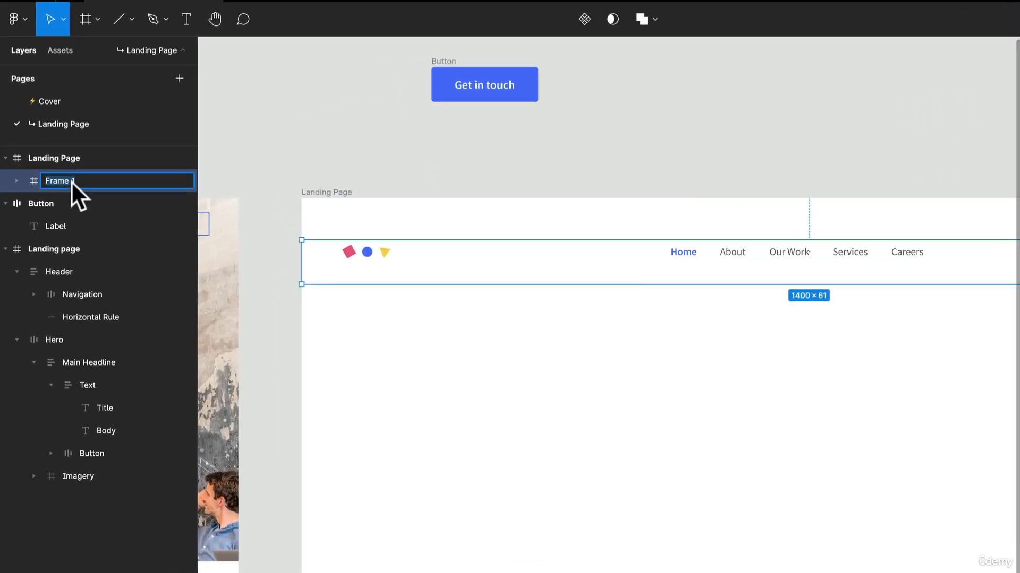
type("Header")
key("Return")
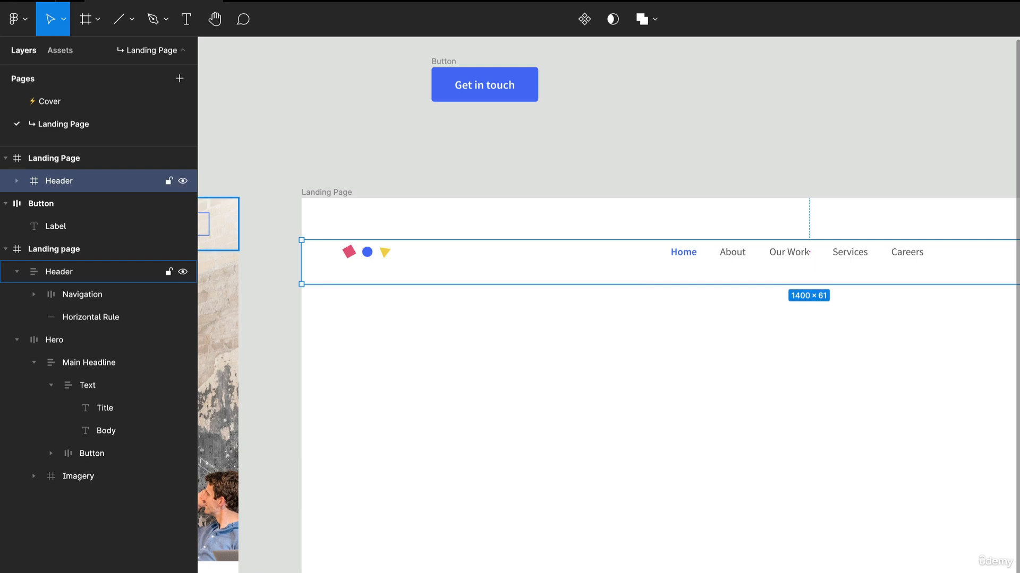
Step: Add vertical auto layout to the Header frame
left_click_drag(221, 245, 339, 198)
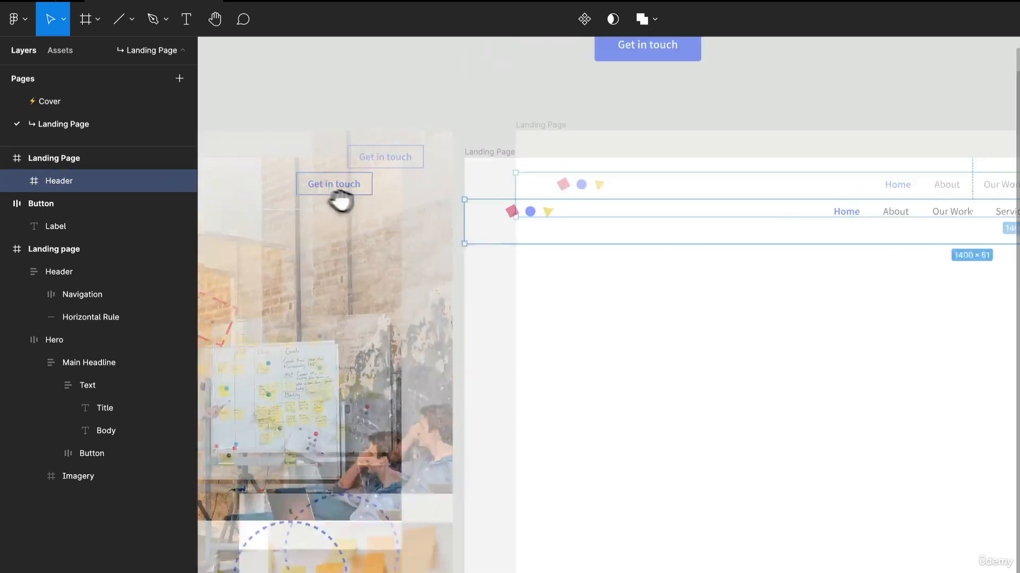
scroll(786, 232, "up", 3)
left_click_drag(786, 232, 607, 223)
scroll(607, 222, "down", 5)
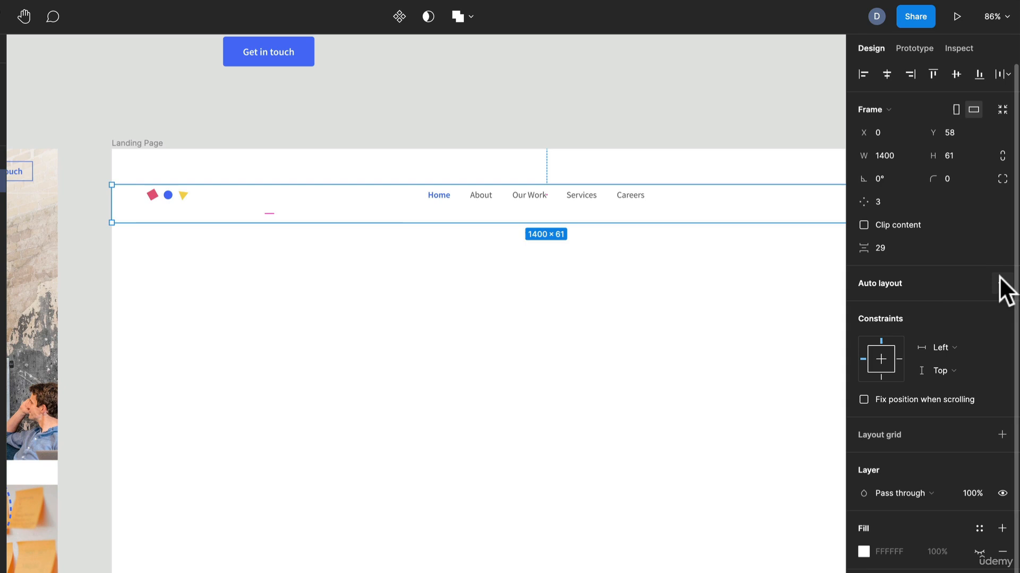
left_click(1001, 281)
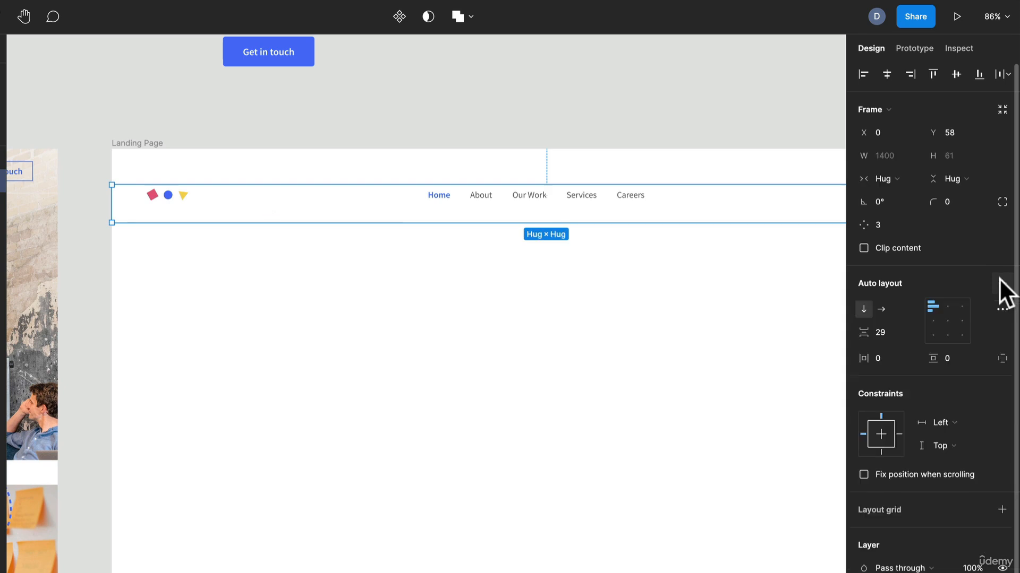
Step: Set the Header frame's auto-layout spacing between items to 24
scroll(629, 222, "up", 2)
scroll(627, 226, "up", 2)
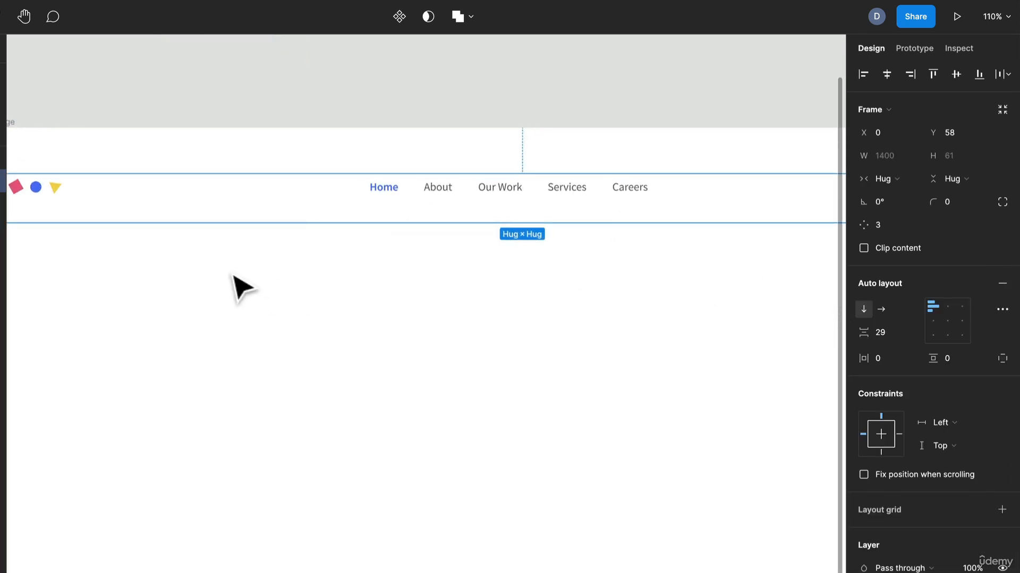
left_click_drag(226, 286, 350, 282)
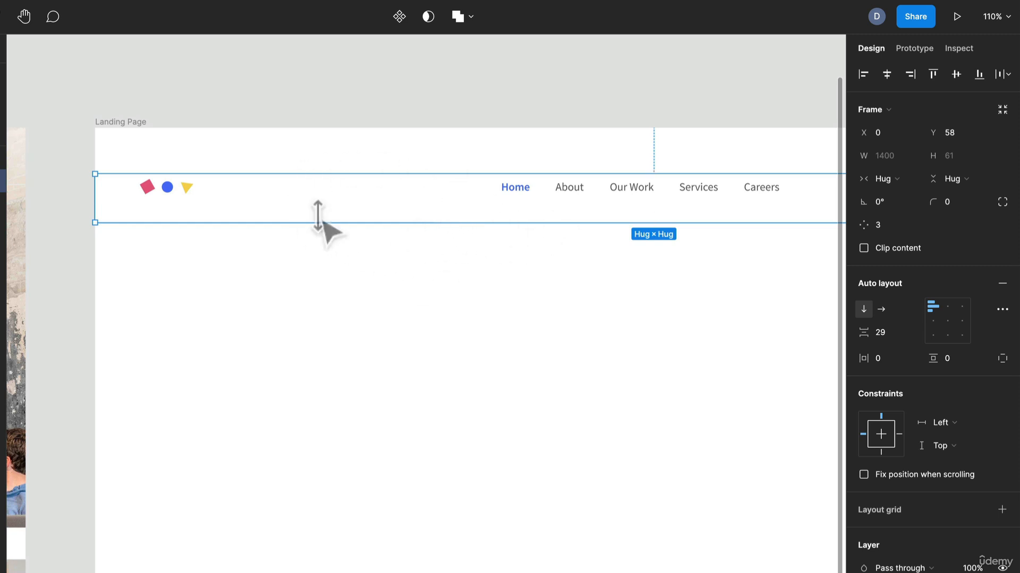
left_click(884, 333)
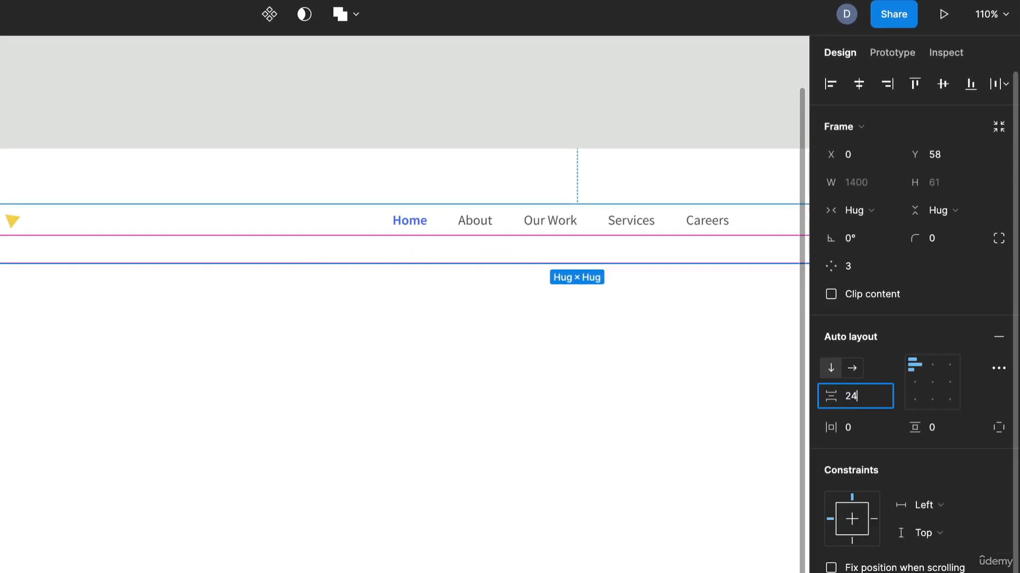
key("Return")
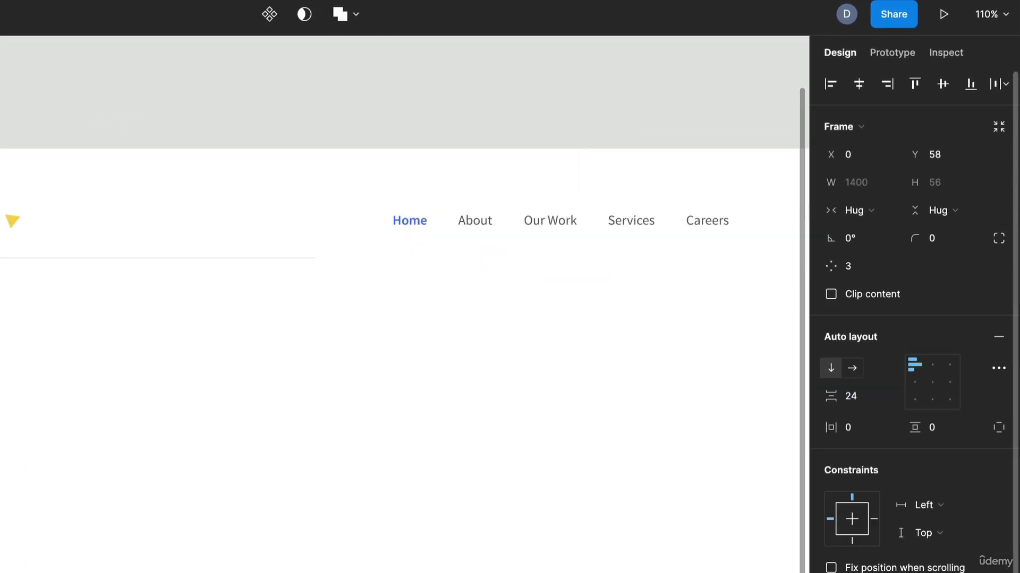
left_click_drag(137, 272, 79, 315)
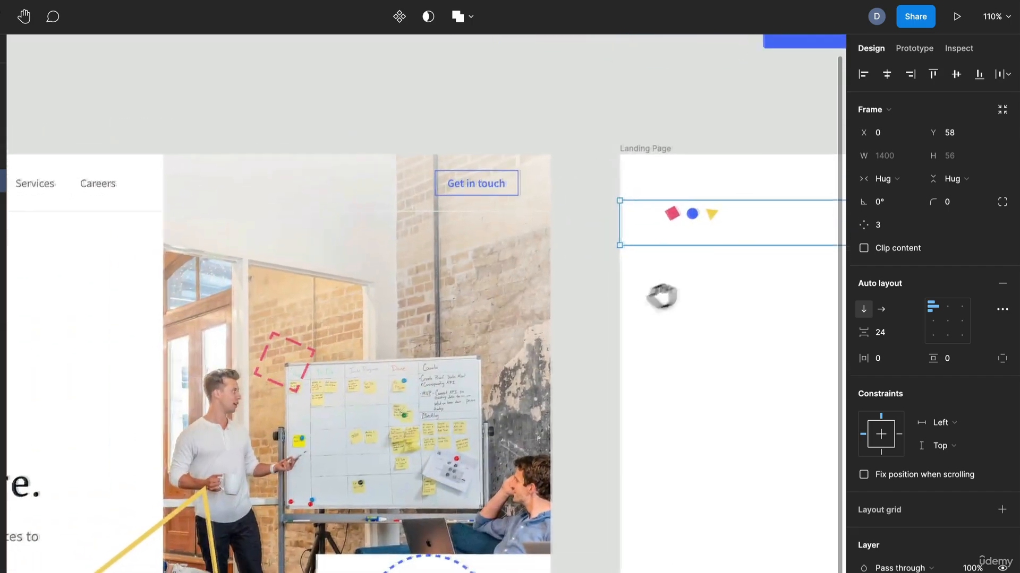
left_click_drag(502, 380, 554, 369)
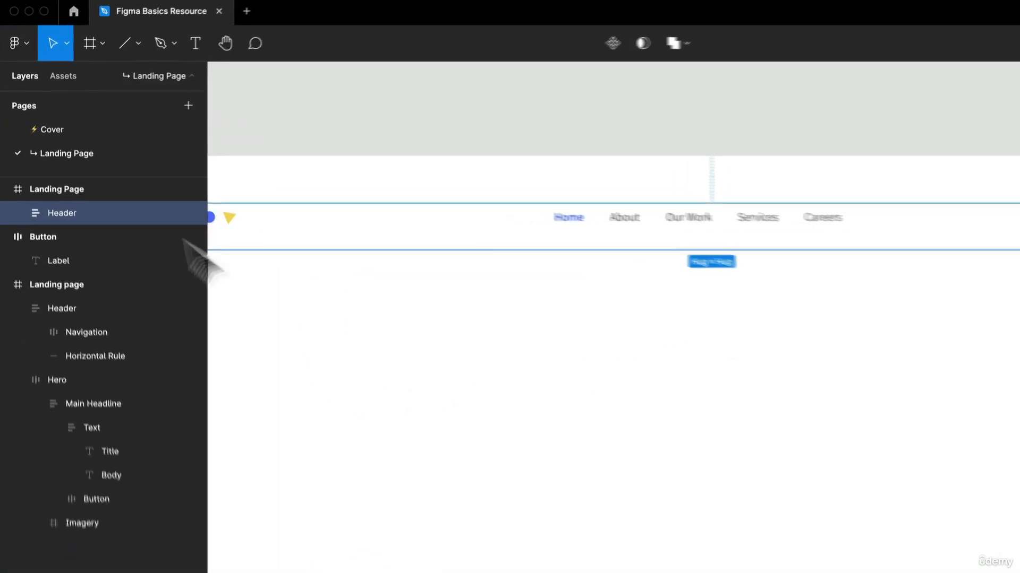
Step: Set the horizontal resizing of the Horizontal Rule inside the new Header to Fill container
left_click(21, 242)
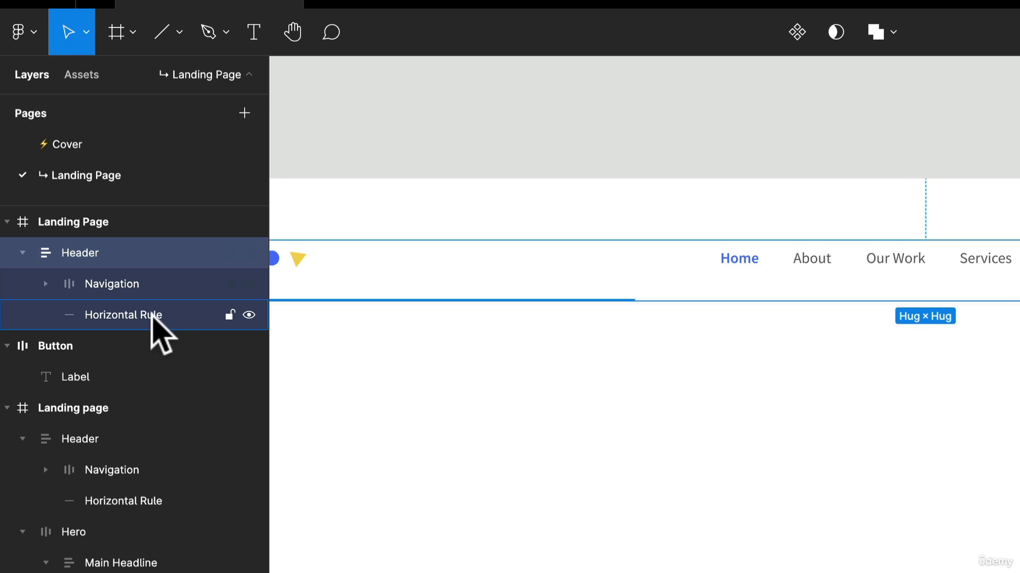
left_click(153, 315)
left_click(744, 477)
left_click_drag(570, 432, 896, 388)
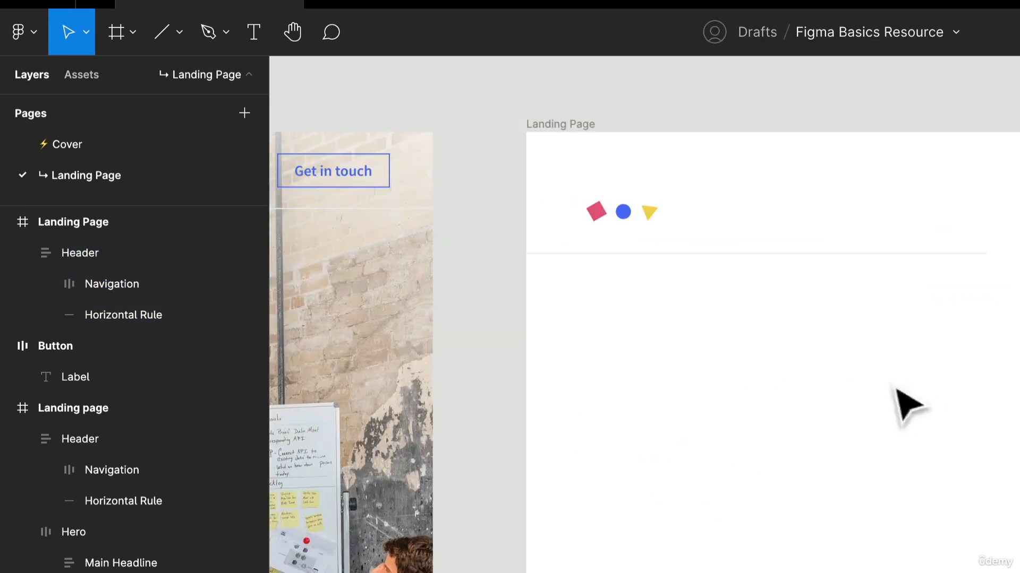
left_click_drag(674, 349, 590, 392)
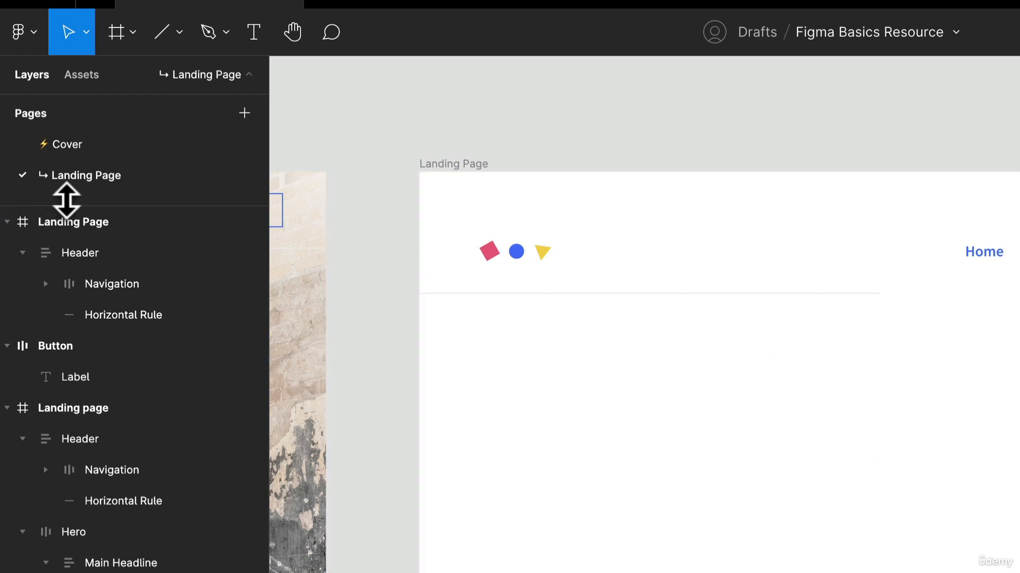
left_click(103, 315)
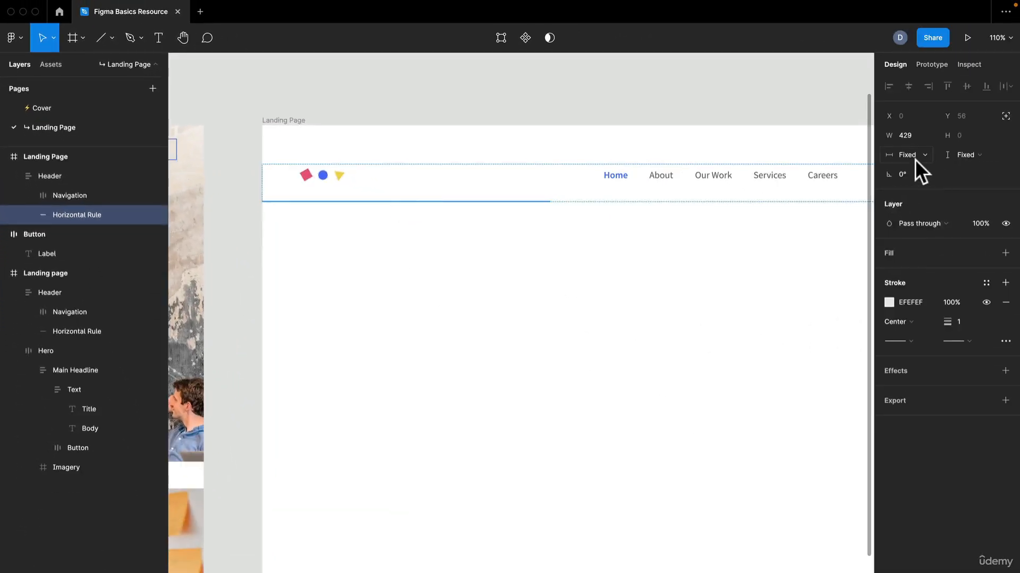
left_click(922, 158)
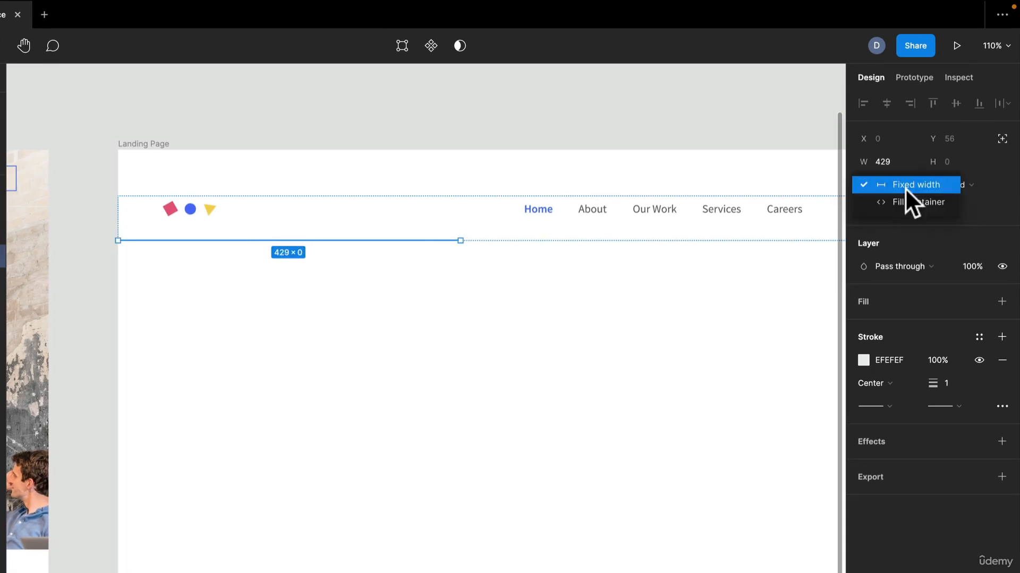
left_click(906, 200)
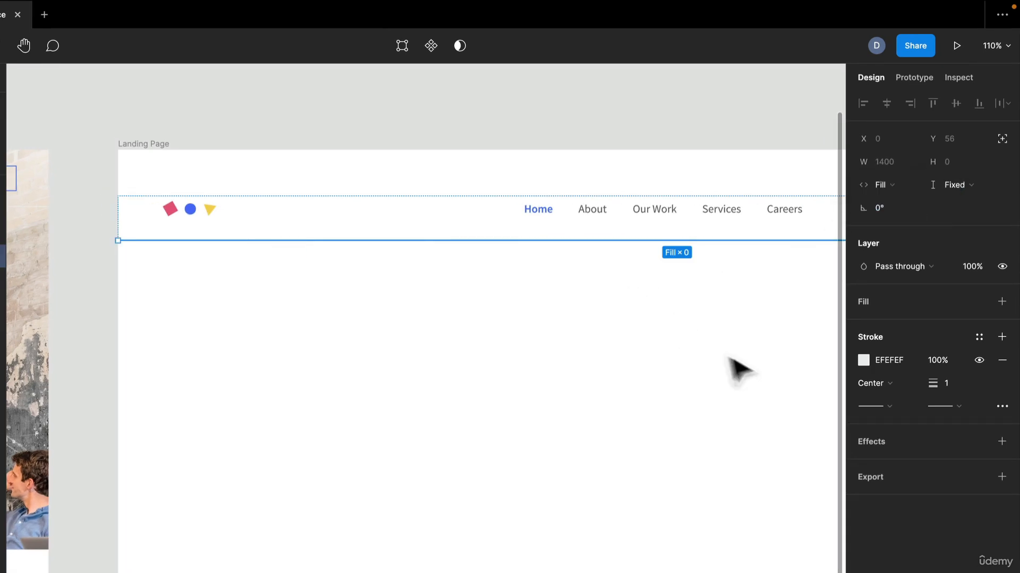
left_click(434, 355)
scroll(444, 358, "down", 3)
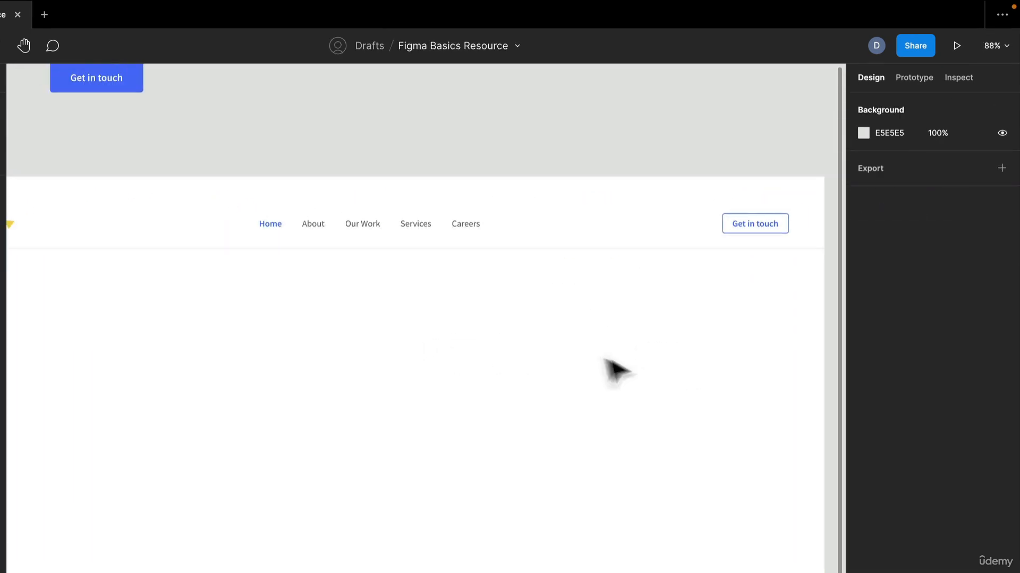
Step: Narrow the Header frame to a width of about 1220 from its right edge to test how its contents resize
left_click(813, 242)
left_click_drag(825, 232, 732, 245)
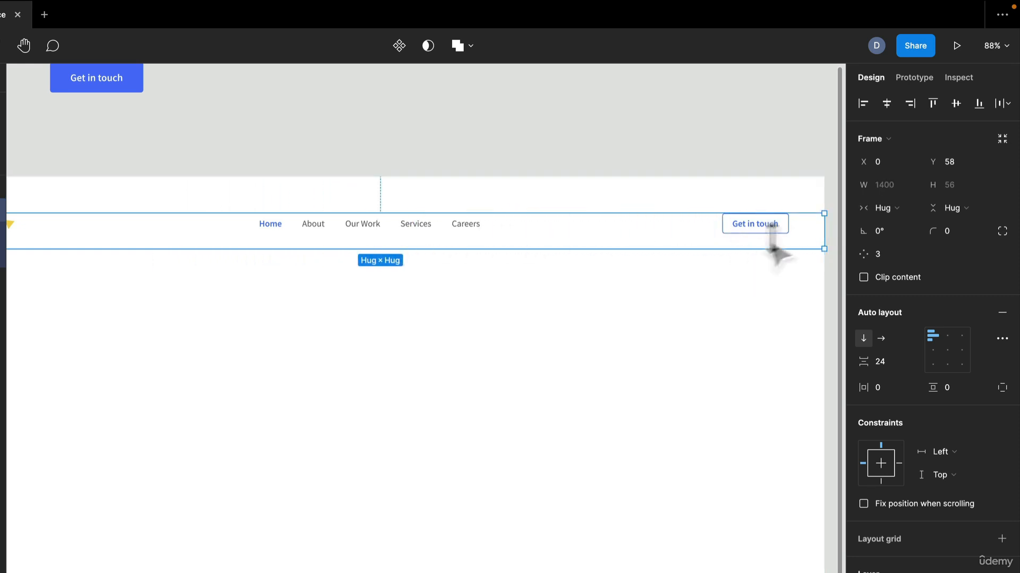
left_click(833, 239)
left_click(801, 237)
left_click(835, 238)
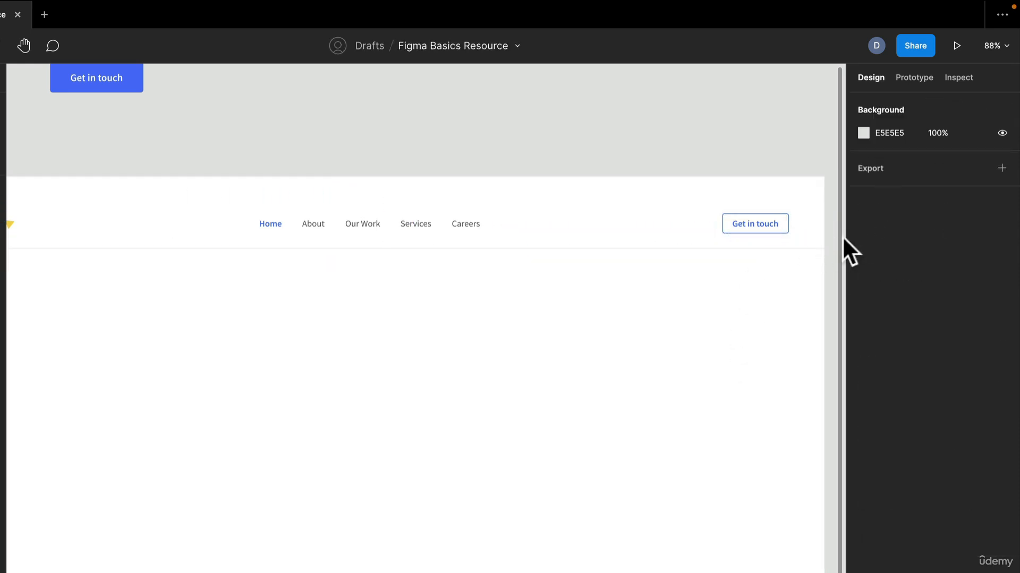
scroll(847, 250, "up", 10)
left_click(751, 254)
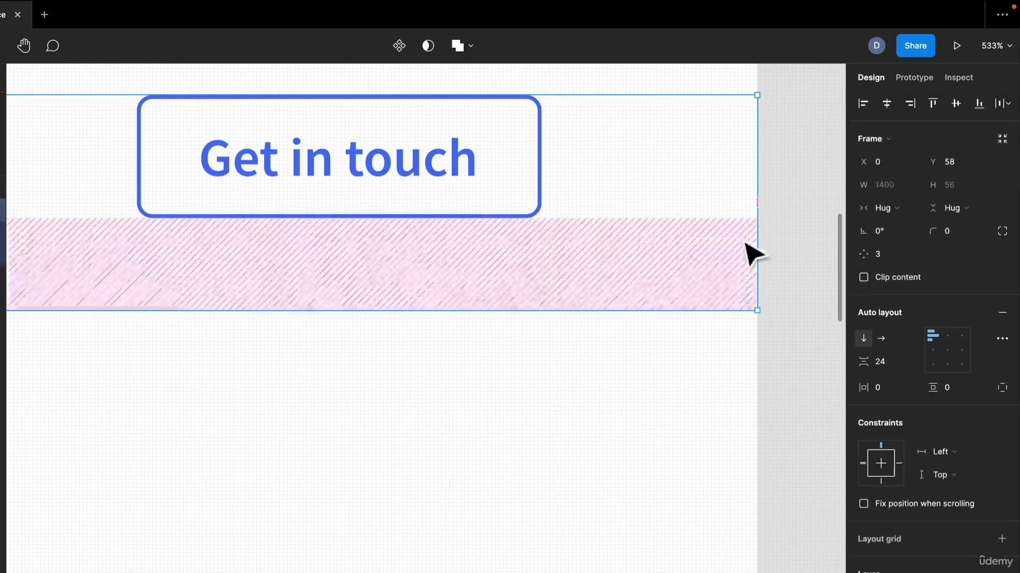
left_click_drag(756, 244, 894, 265)
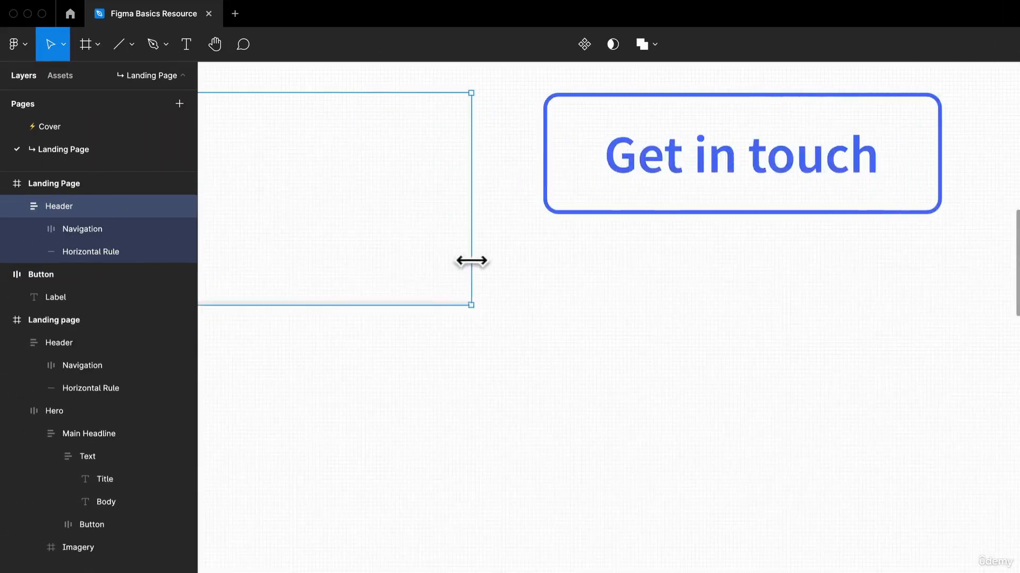
scroll(472, 261, "down", 4)
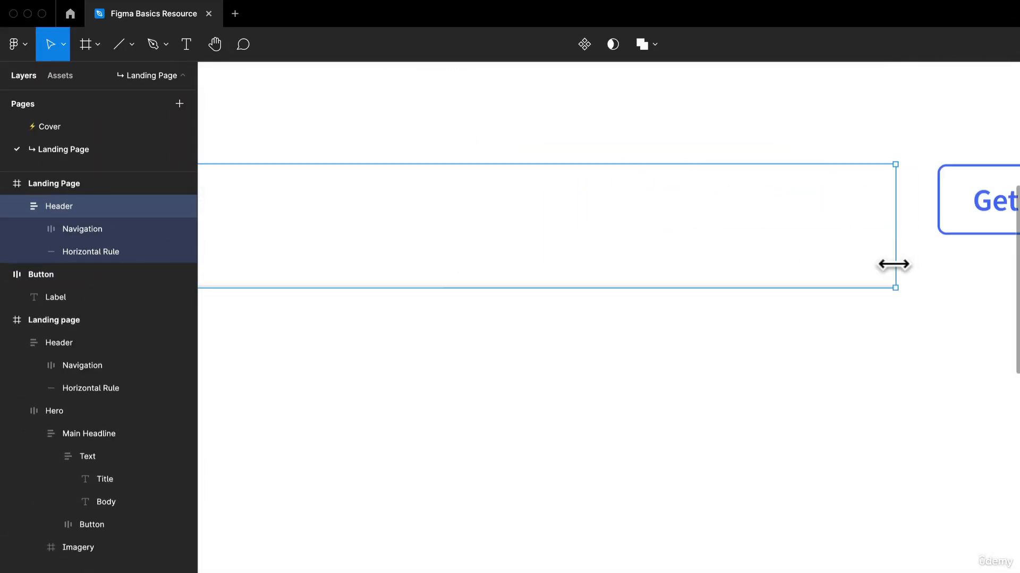
scroll(894, 265, "down", 1)
scroll(894, 264, "down", 1)
left_click(845, 329)
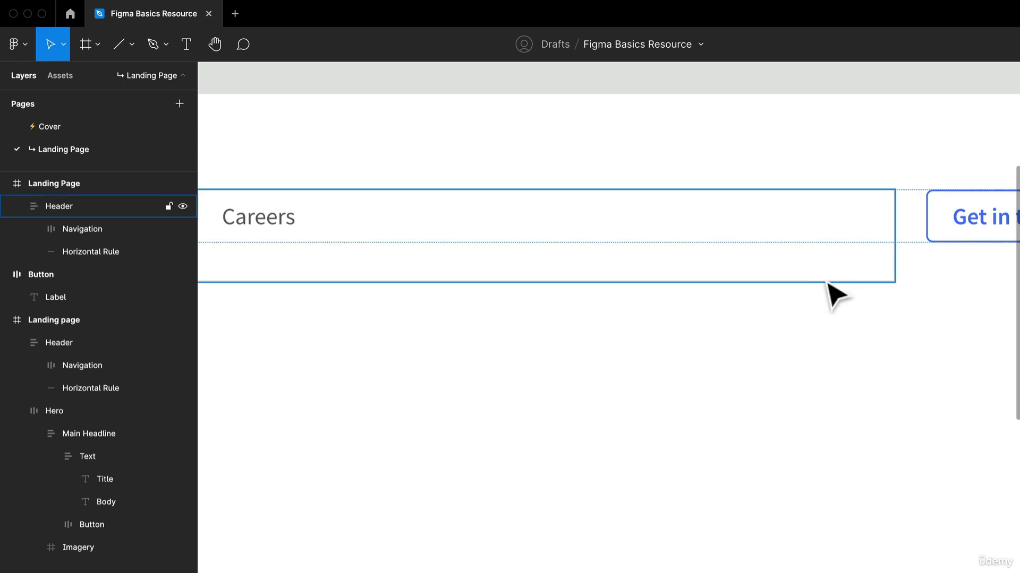
Step: Set the horizontal resizing of the Navigation frame inside the new Header to Fill container
left_click(107, 232)
scroll(582, 266, "down", 5)
scroll(575, 266, "up", 8)
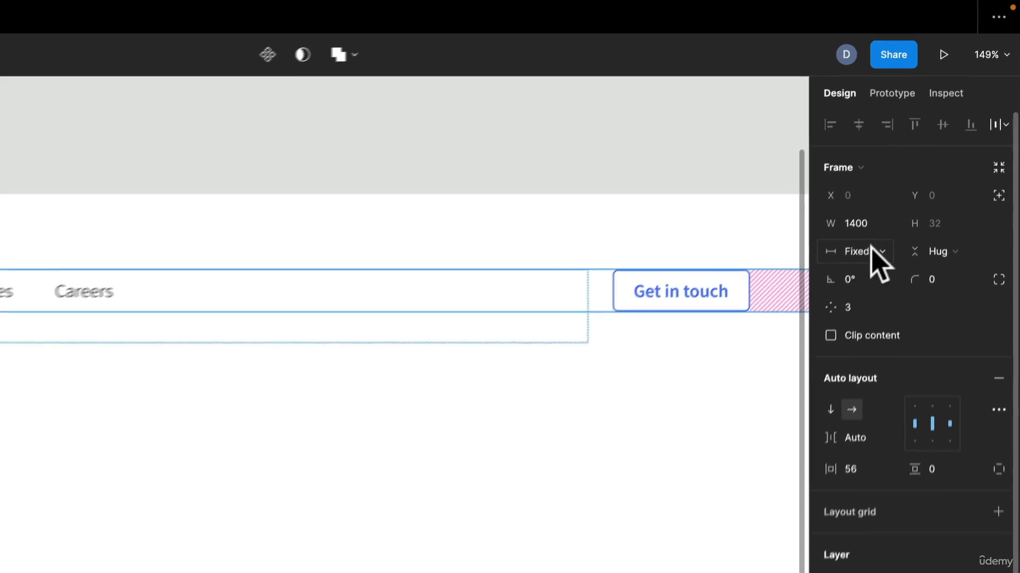
left_click(867, 256)
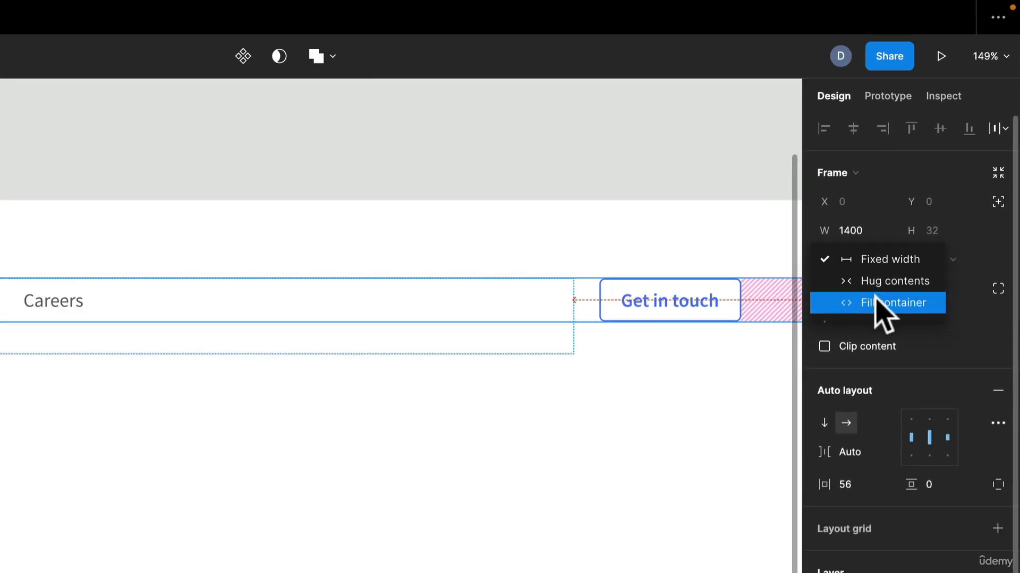
left_click(877, 303)
left_click(271, 503)
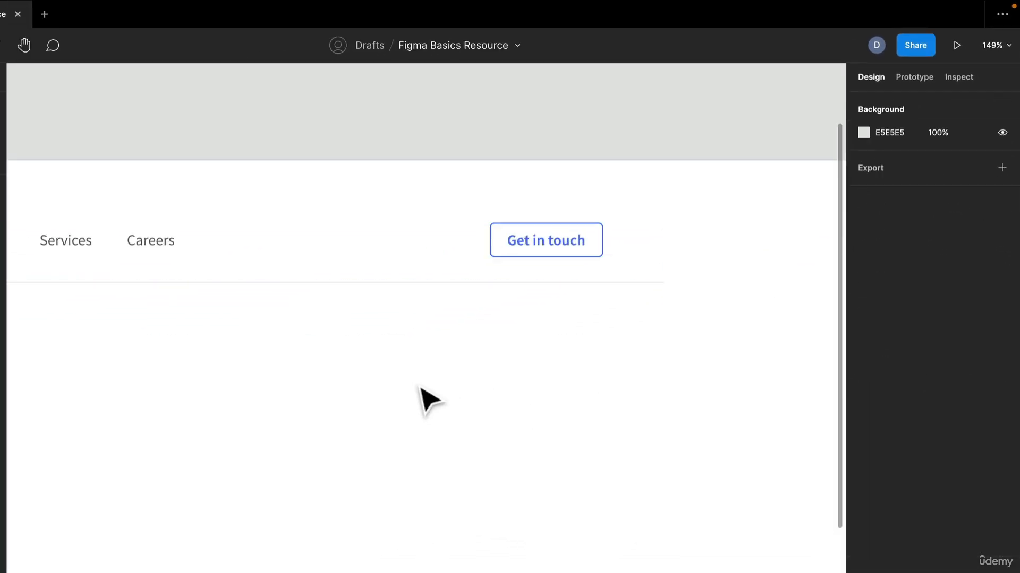
Step: Check the Navigation frame's spacing mode in the advanced auto-layout settings
left_click(605, 251)
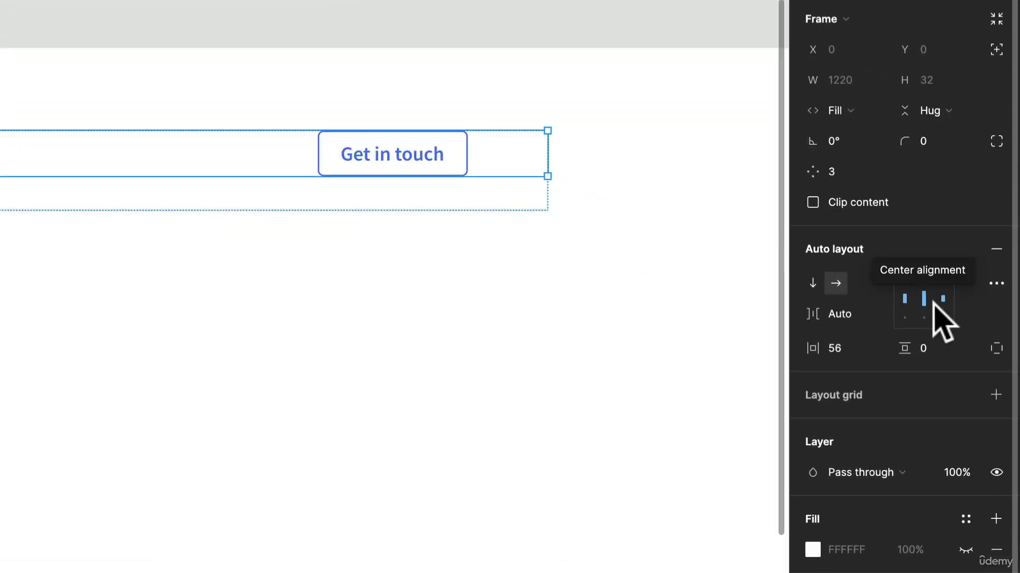
left_click(995, 284)
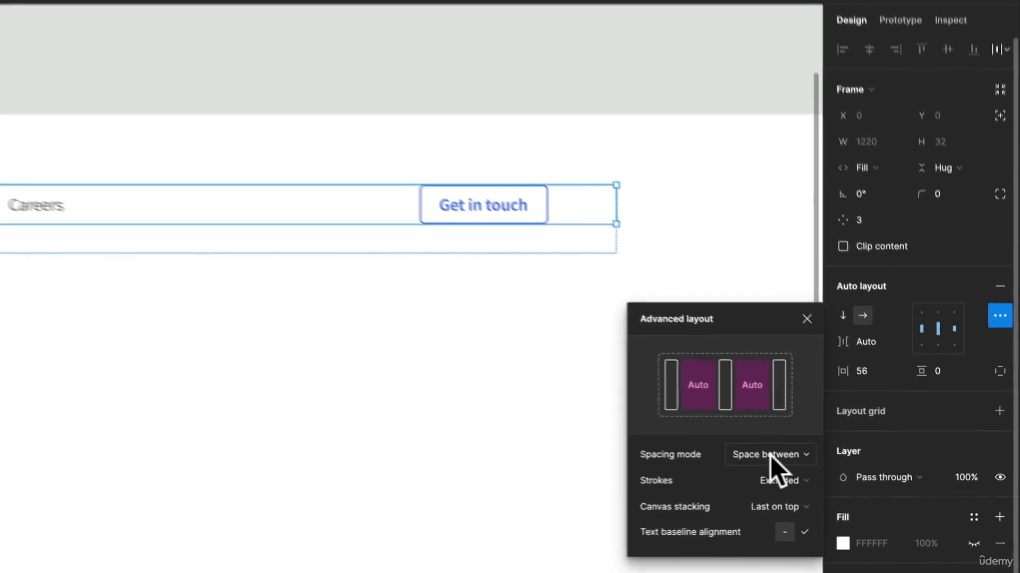
left_click(91, 306)
scroll(91, 306, "down", 3)
scroll(524, 297, "down", 3)
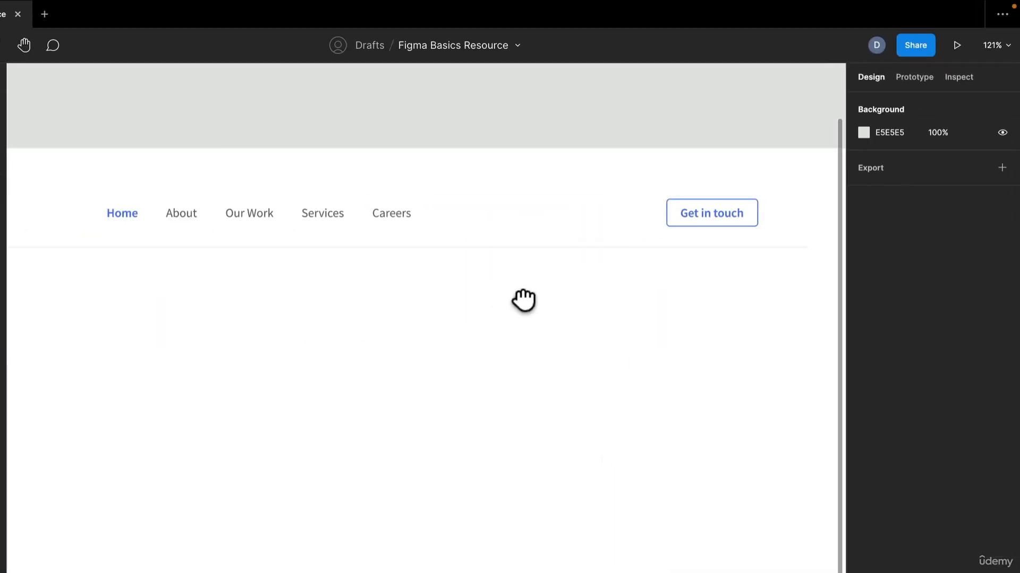
Step: Widen the Header frame to 1400 so that it spans the full Landing Page frame
left_click(671, 240)
scroll(668, 246, "down", 4)
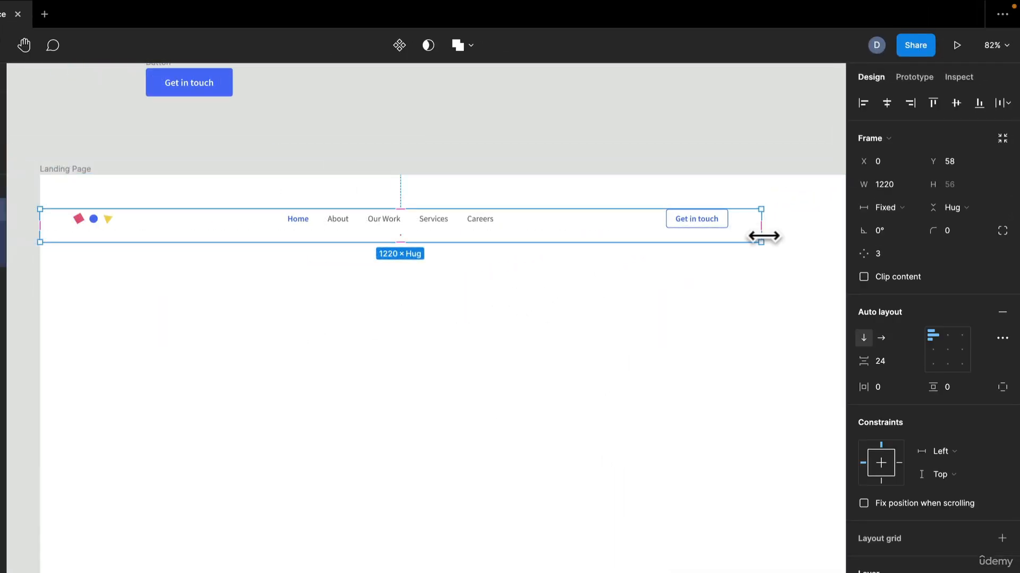
left_click_drag(762, 228, 706, 242)
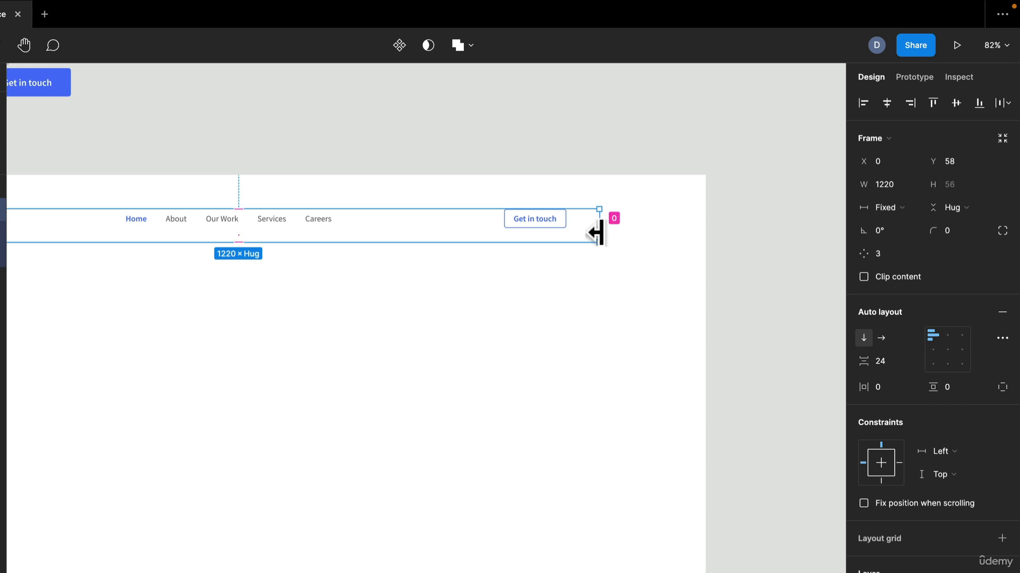
left_click_drag(602, 232, 696, 239)
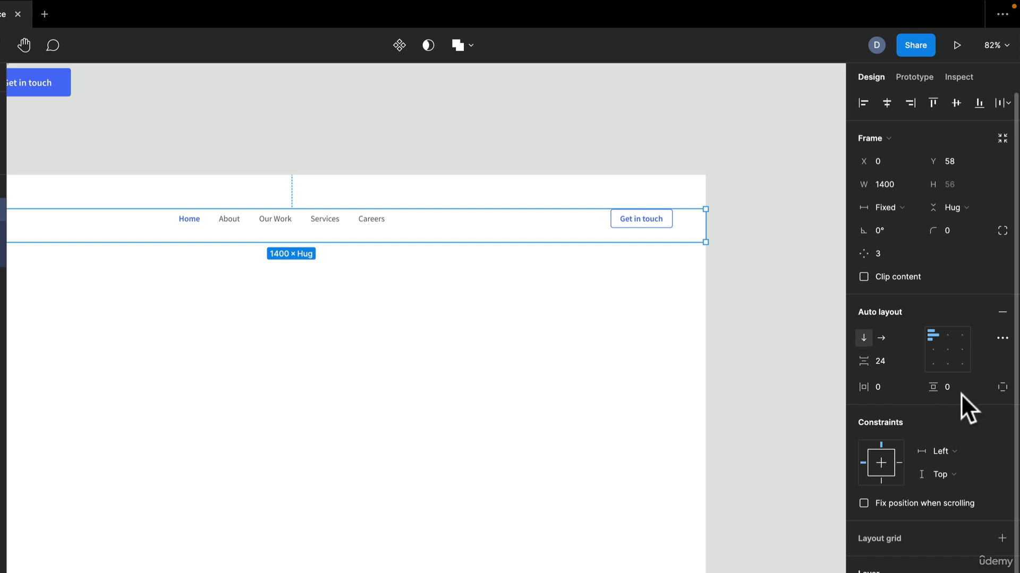
Step: Switch the Header frame to individual padding per side and set its top padding to 24
left_click(1005, 387)
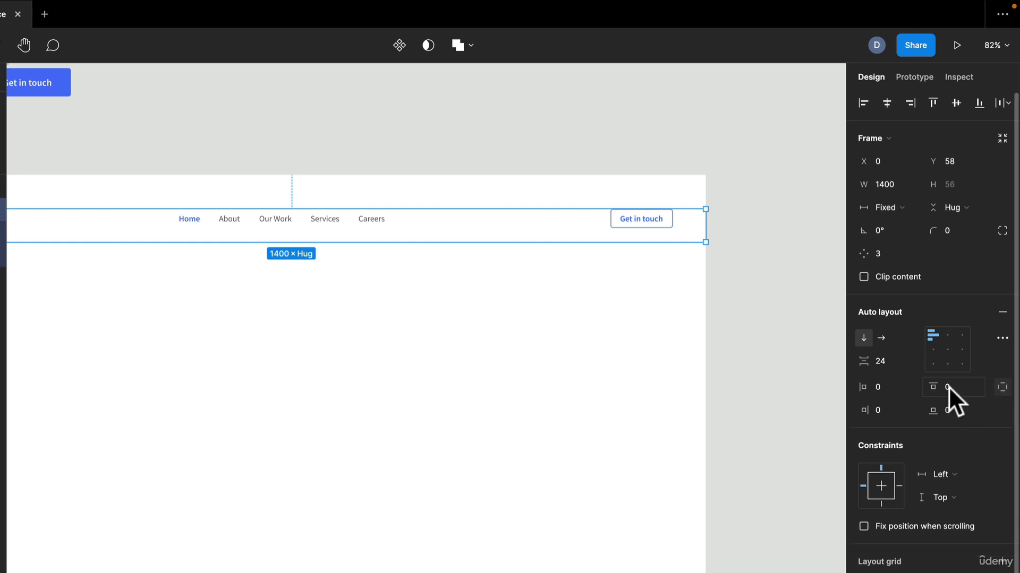
left_click(948, 386)
type("24")
key("Return")
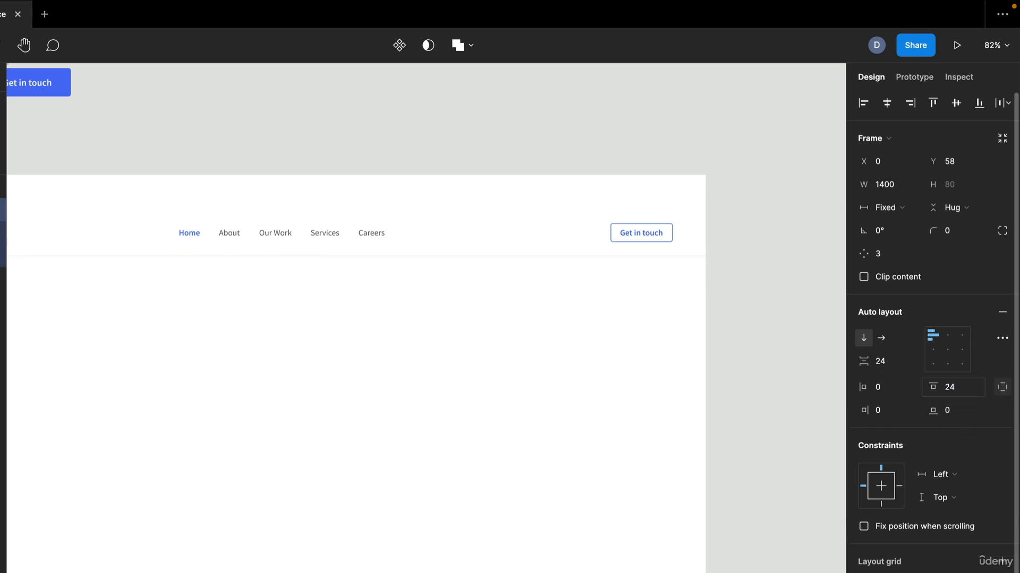
left_click(447, 385)
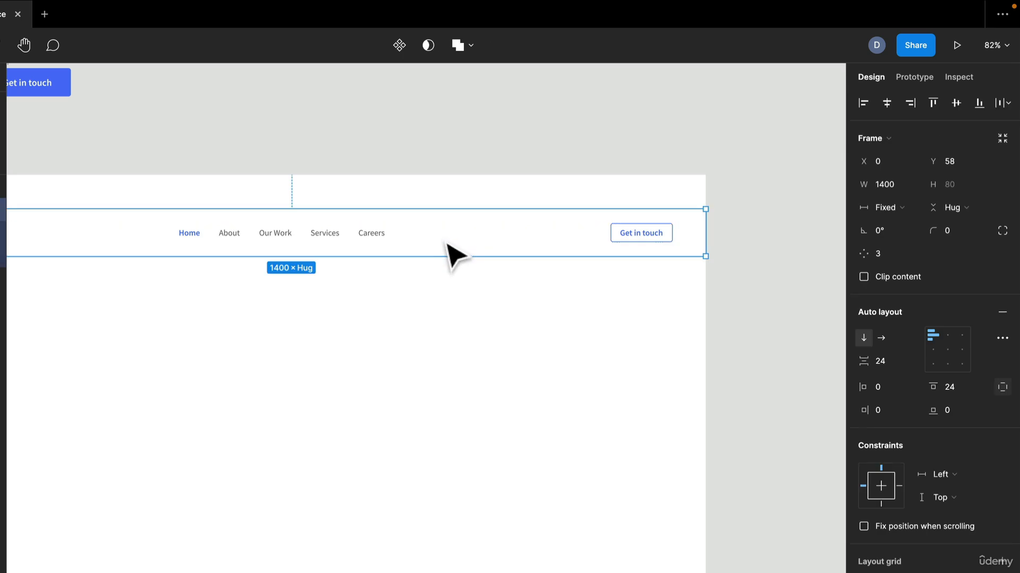
Step: Move the Header frame up to Y 0, flush with the top edge of the new Landing Page frame, and deselect it
left_click_drag(444, 243, 448, 220)
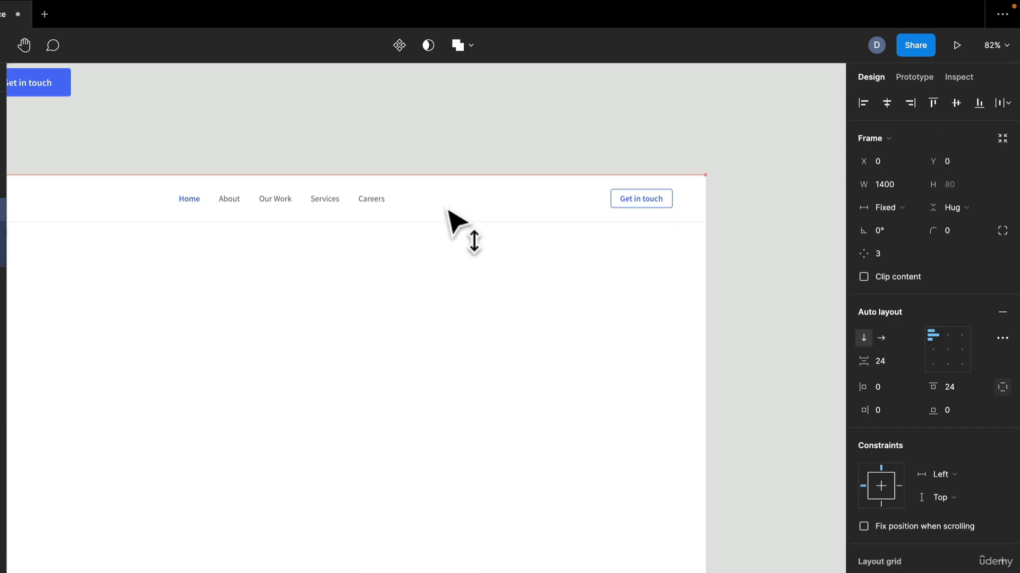
left_click_drag(271, 303, 535, 316)
left_click(535, 318)
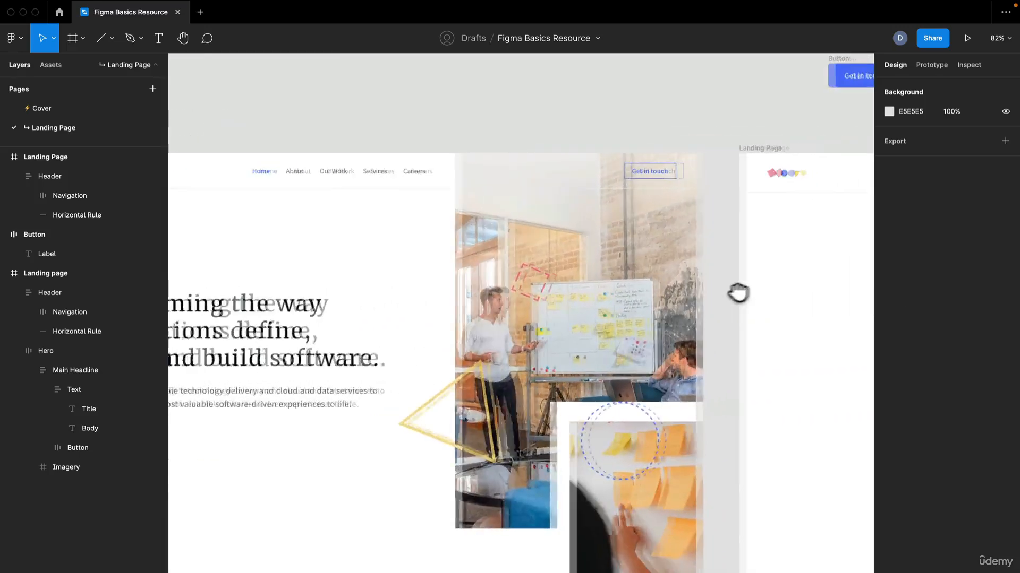
left_click_drag(739, 292, 257, 282)
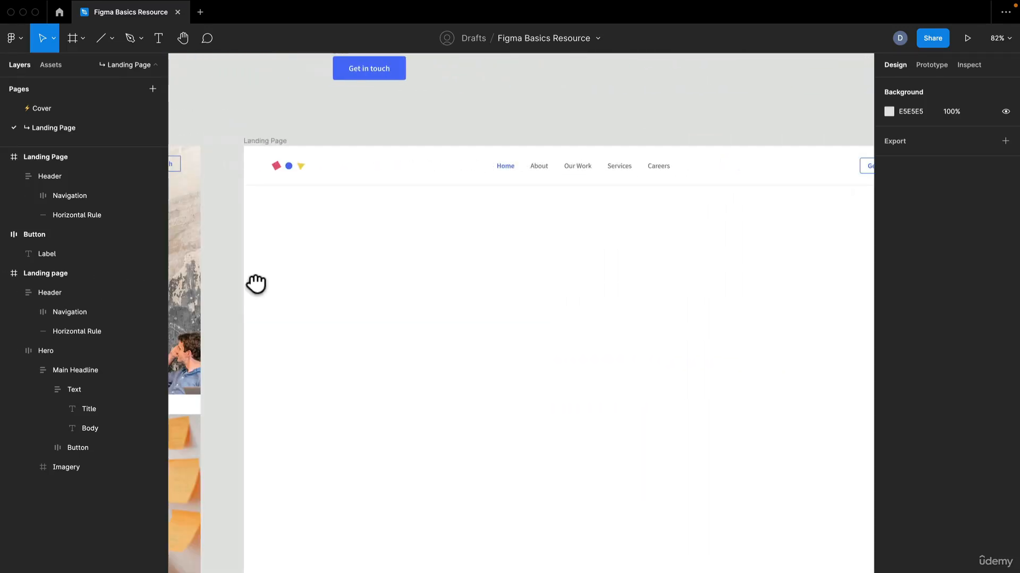